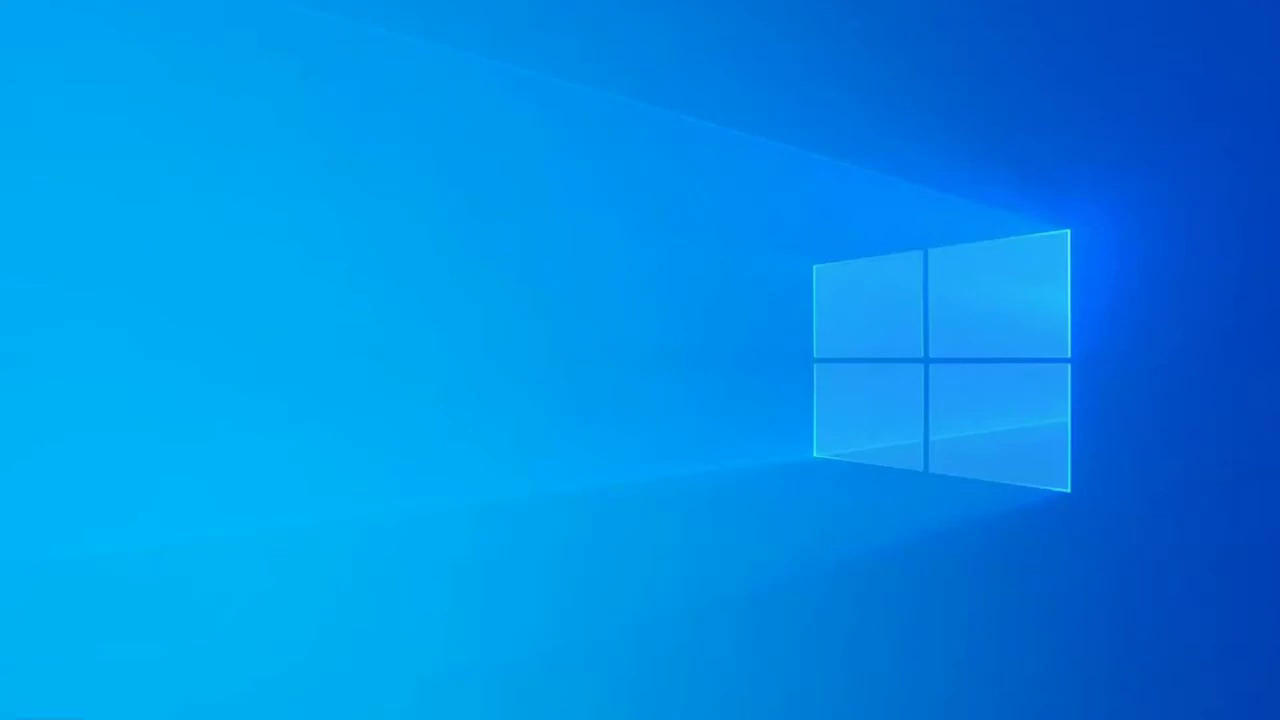
# - Search for photoshop in Windows and launch Adobe Photoshop 2021
pyautogui.press('super+s')
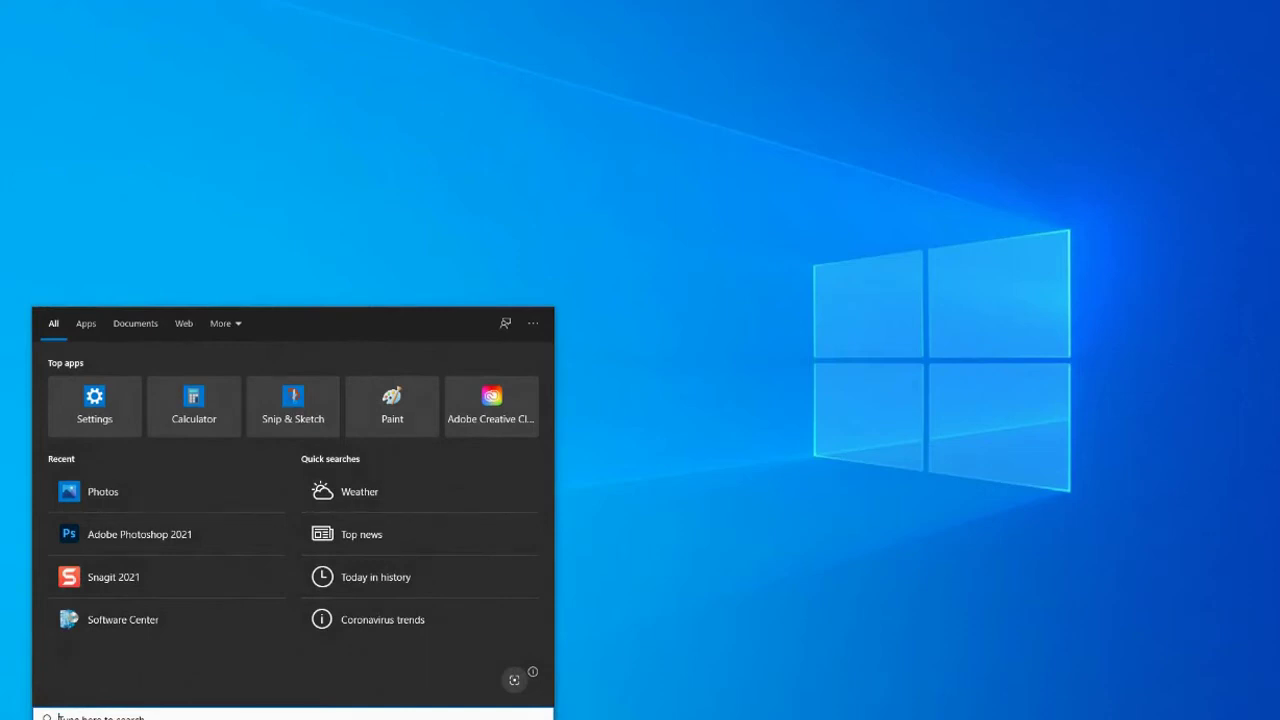
pyautogui.write('photoshop')
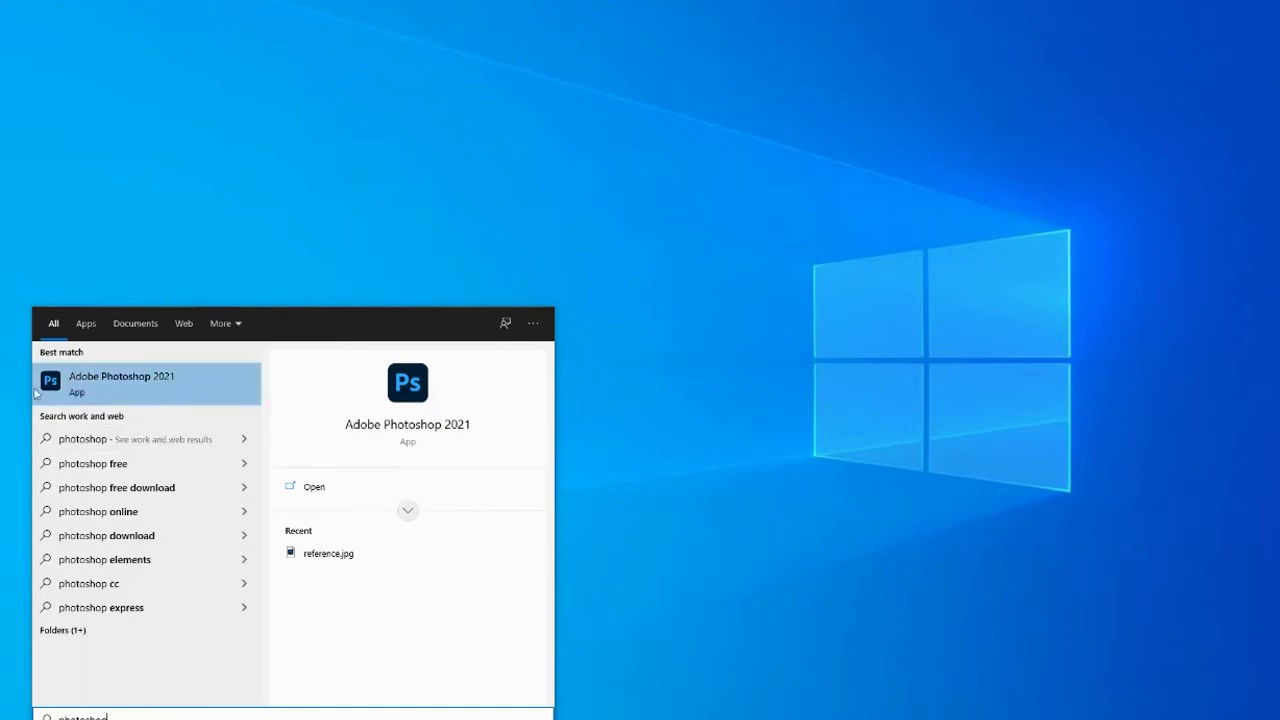
pyautogui.click(157, 385)
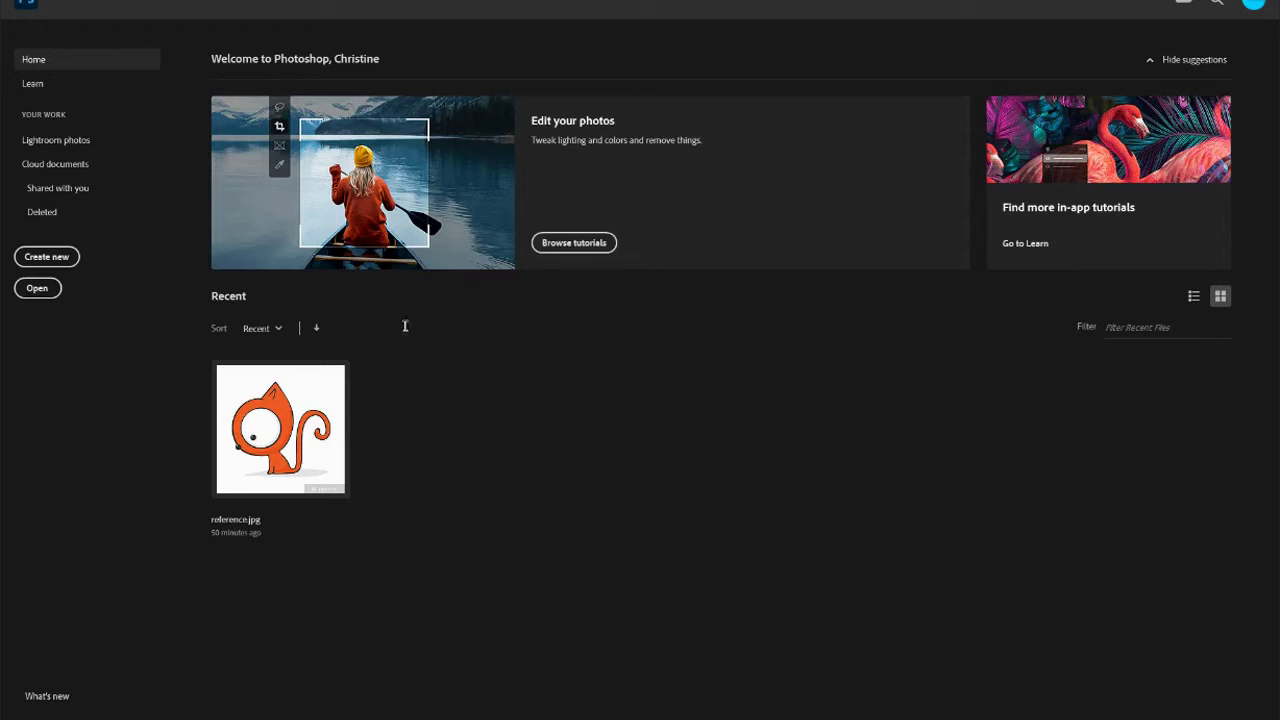
pyautogui.hotkey('ctrl', 'n')
pyautogui.hotkey('alt', 'f')
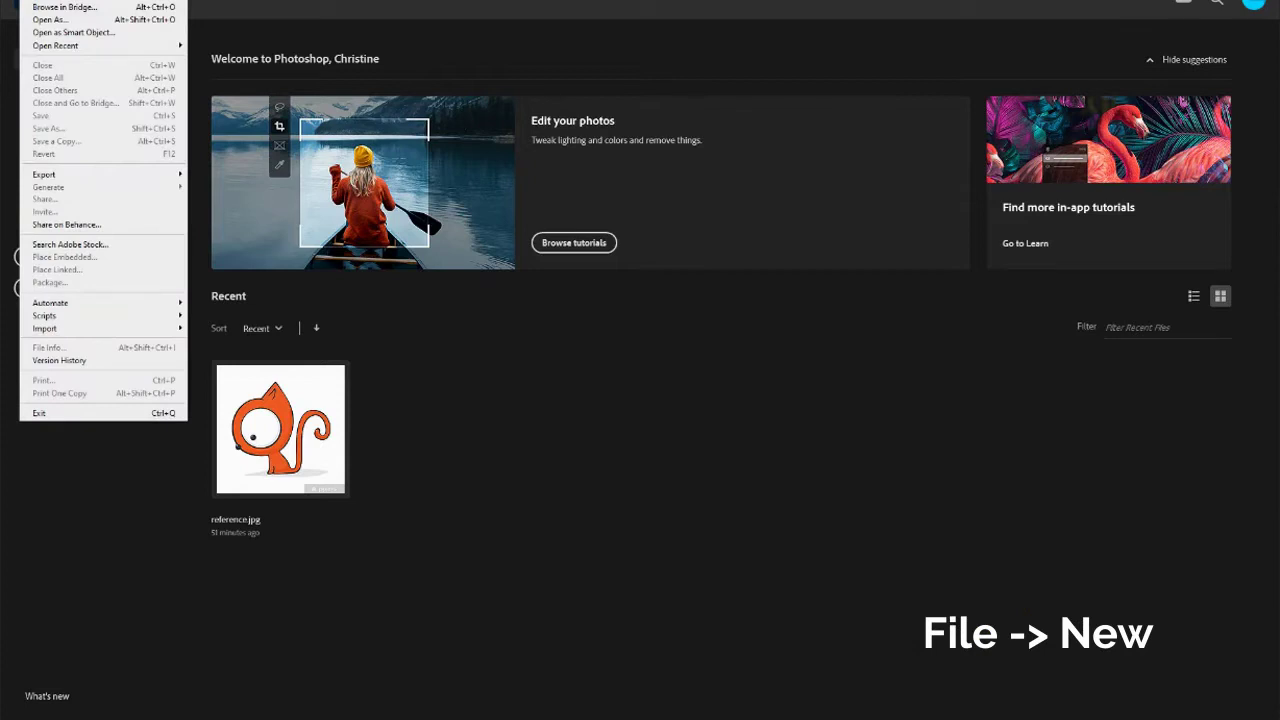
pyautogui.press('Escape')
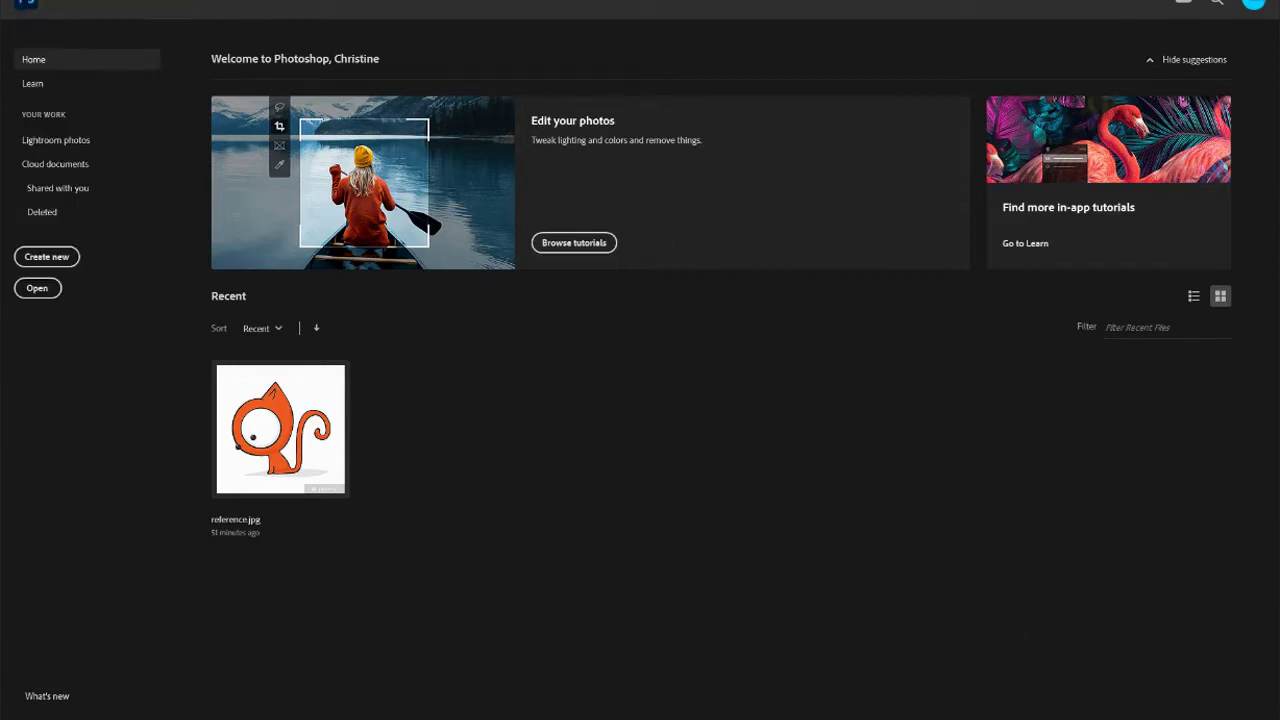
# - Create a document named Burger at 7 × 5 inches and 300 ppi (2100 × 1500 px)
pyautogui.hotkey('ctrl', 'n')
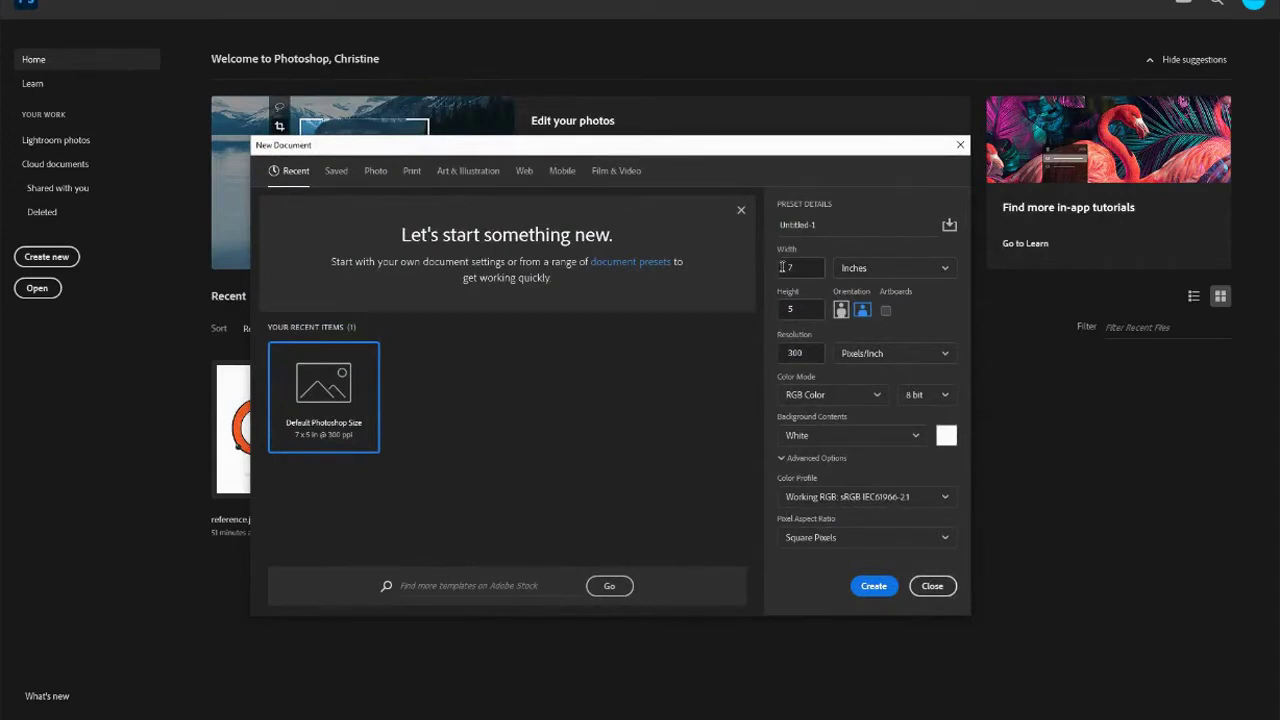
pyautogui.click(871, 269)
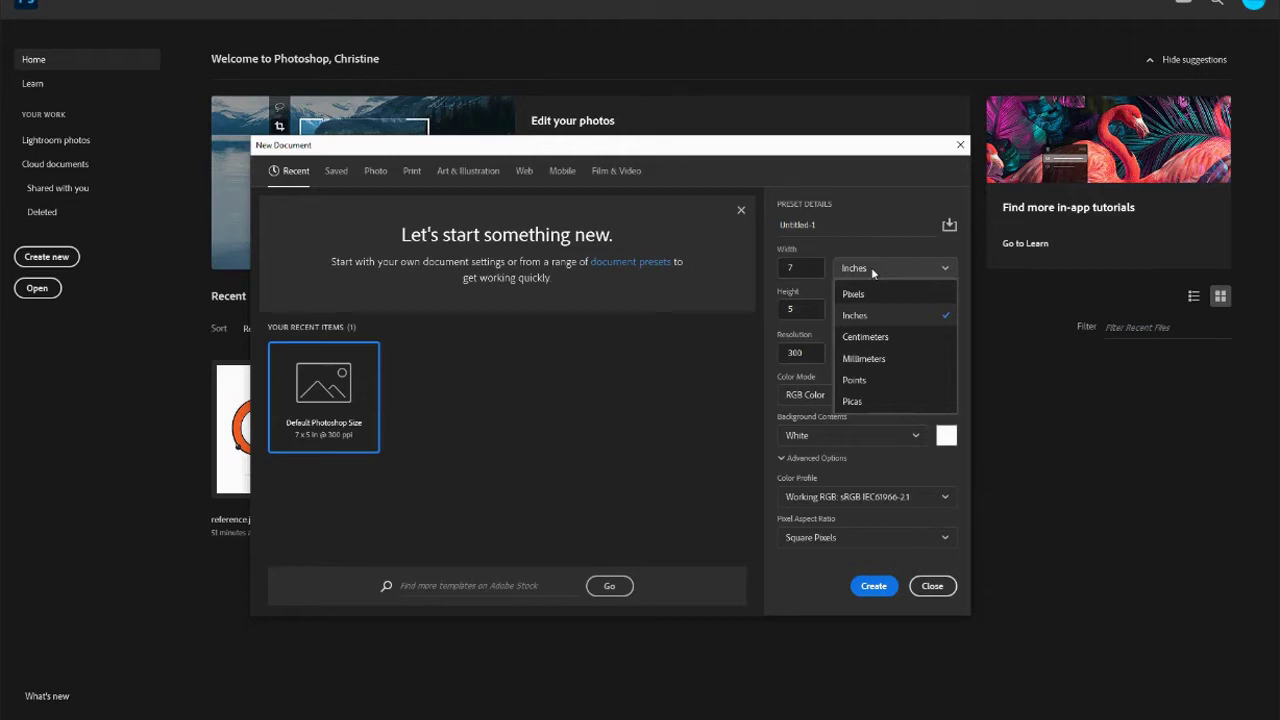
pyautogui.click(805, 271)
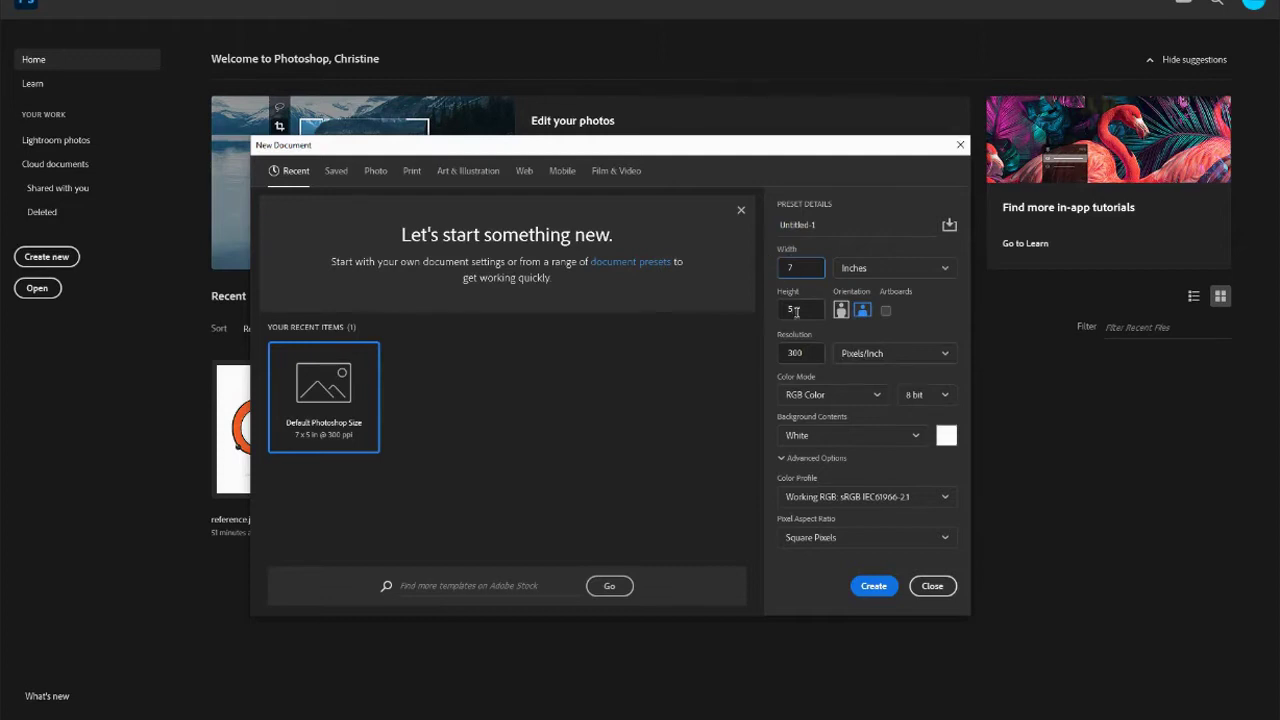
pyautogui.click(805, 225)
pyautogui.moveTo(867, 224); pyautogui.dragTo(770, 229)
pyautogui.write('Burger')
pyautogui.click(803, 351)
pyautogui.click(802, 265)
pyautogui.click(804, 306)
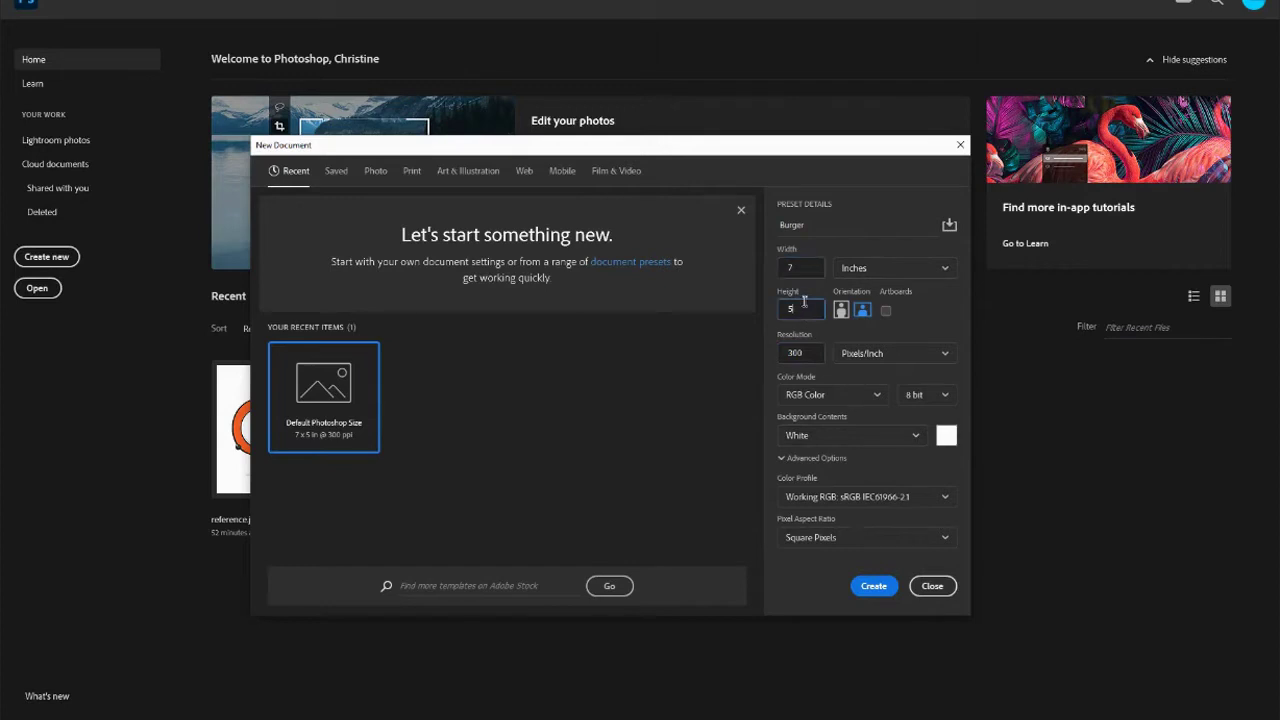
pyautogui.click(874, 587)
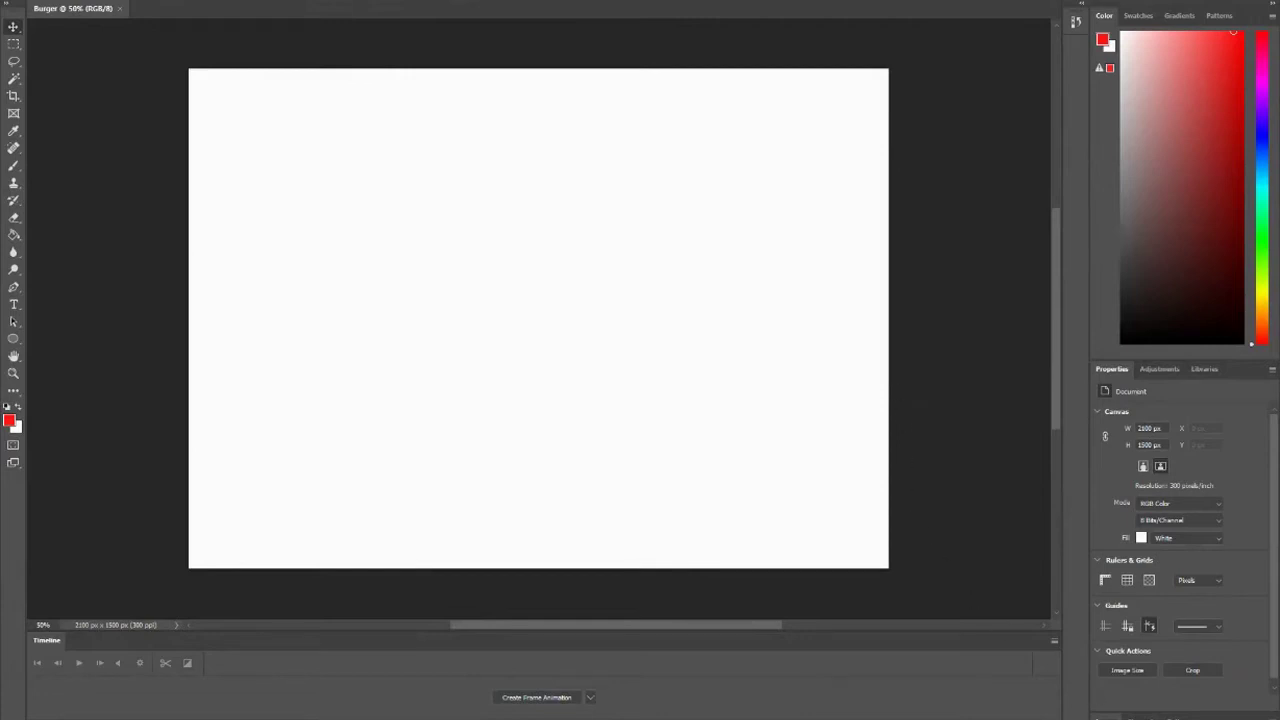
# - Open the Layers panel with F7 and confirm Layers is enabled in the Window menu
pyautogui.press('F7')
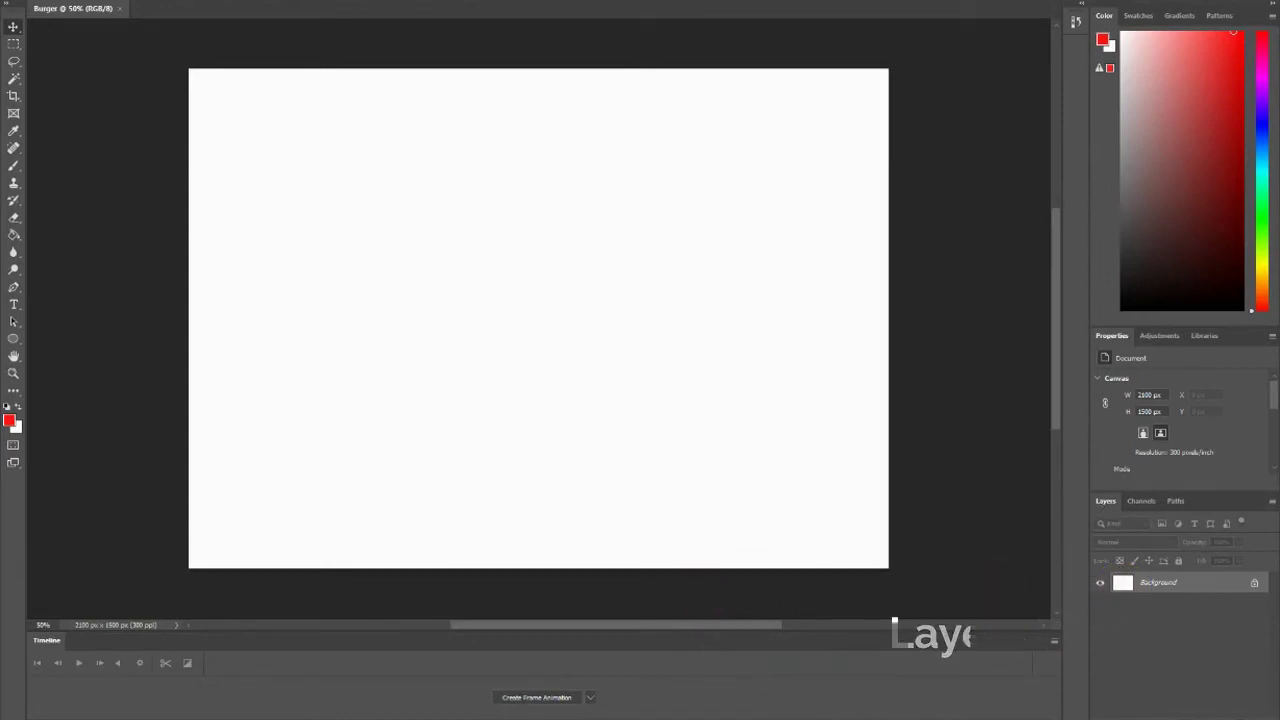
pyautogui.click(300, 2)
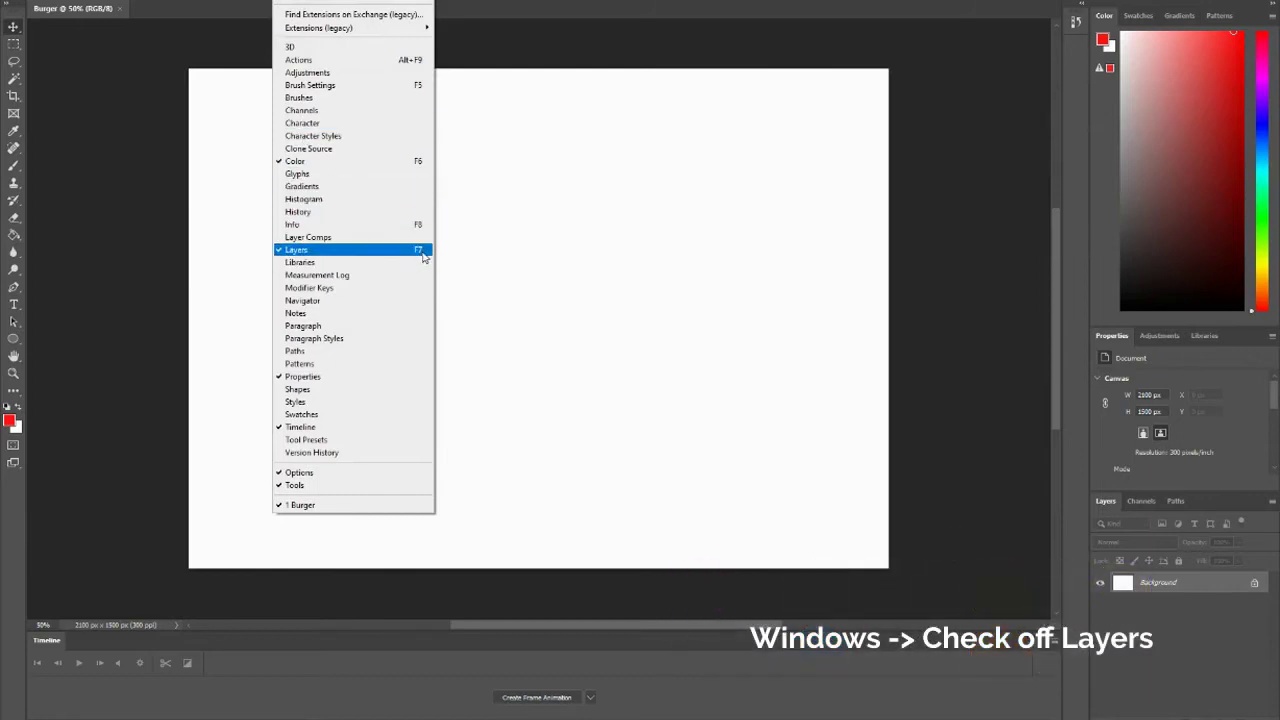
pyautogui.click(1227, 584)
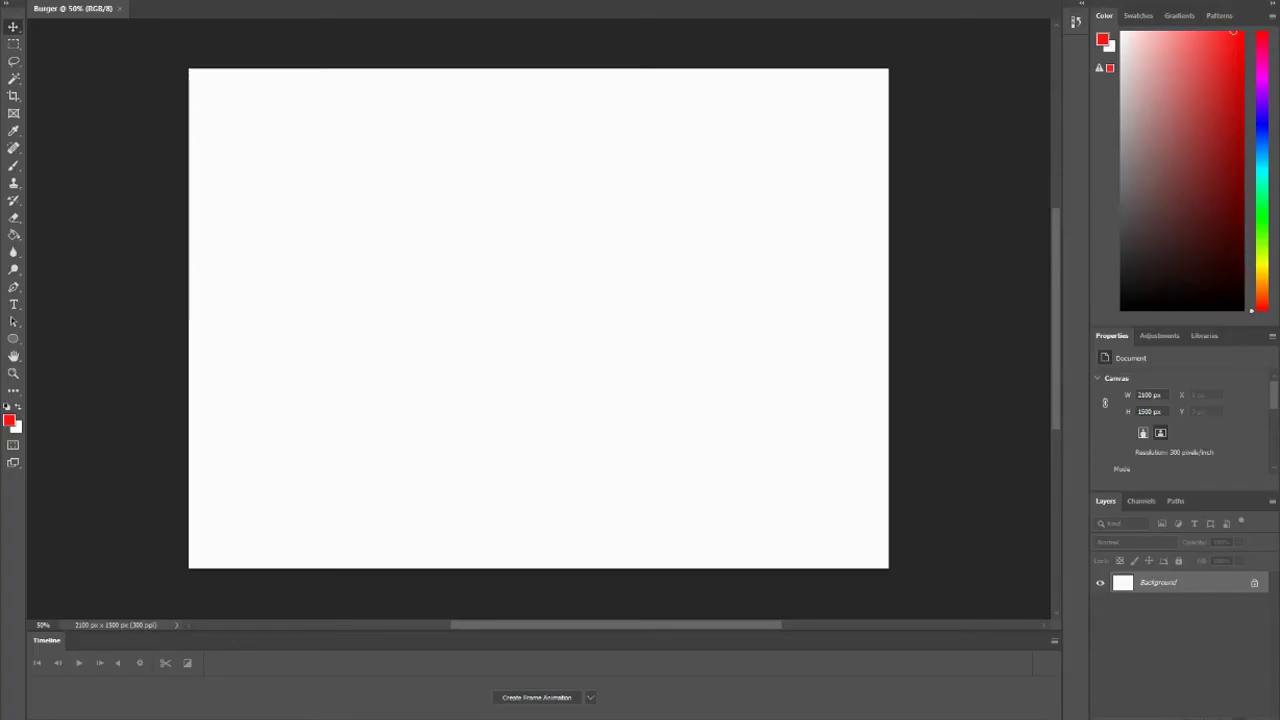
# - Add a new empty layer above Background and rename it Patty
pyautogui.hotkey('ctrl', 'shift', 'alt', 'n')
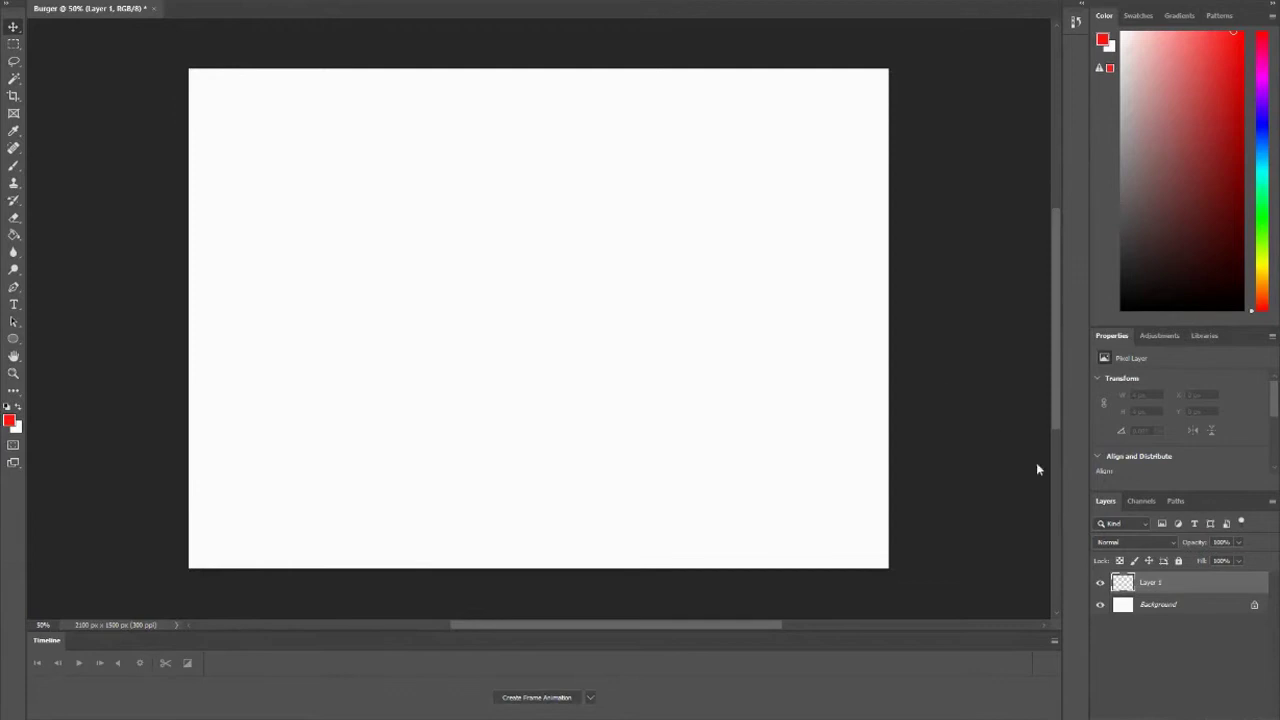
pyautogui.doubleClick(1152, 583)
pyautogui.write('Patty')
pyautogui.press('Return')
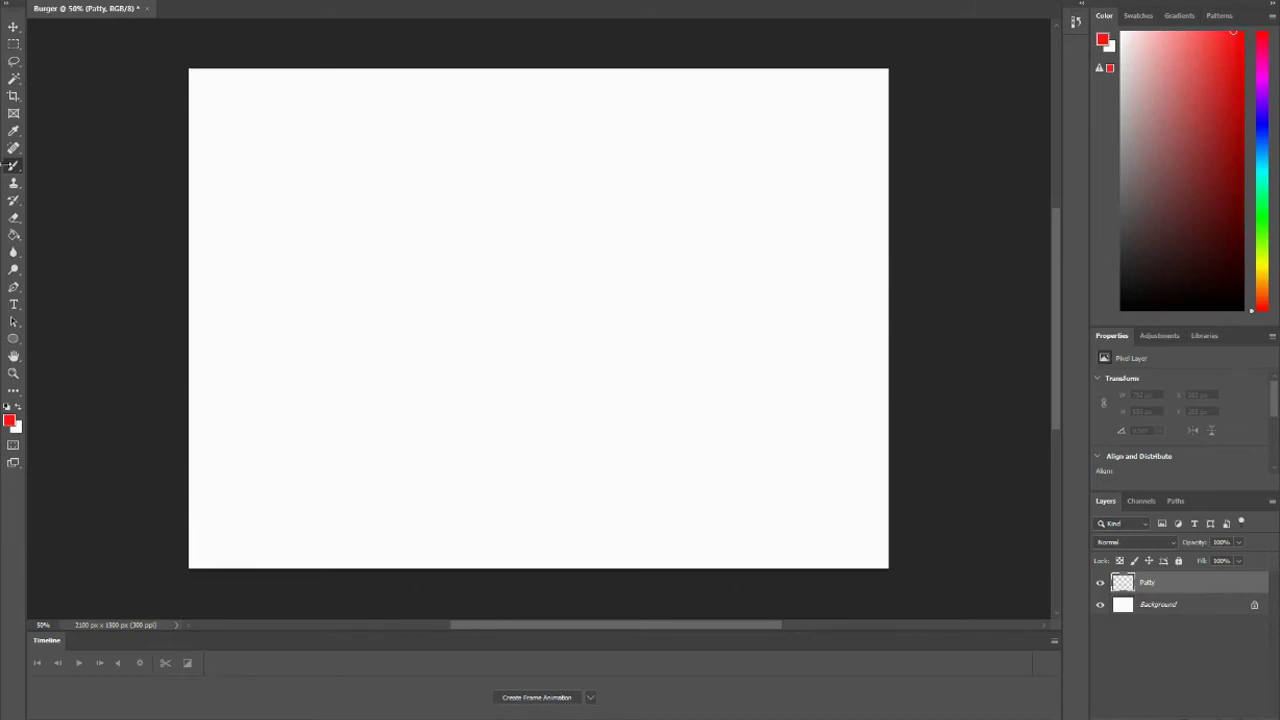
# - Select the Brush Tool and set the foreground colour to dark brown #73440e
pyautogui.rightClick(13, 166)
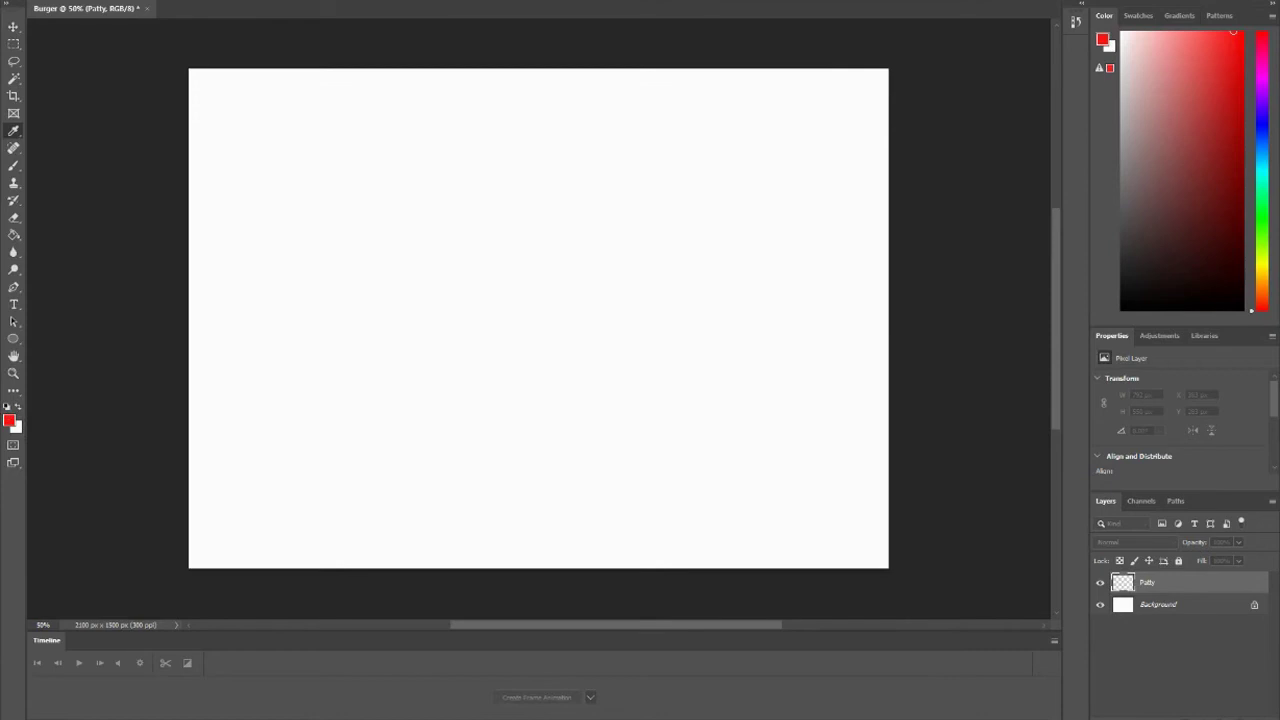
pyautogui.click(9, 419)
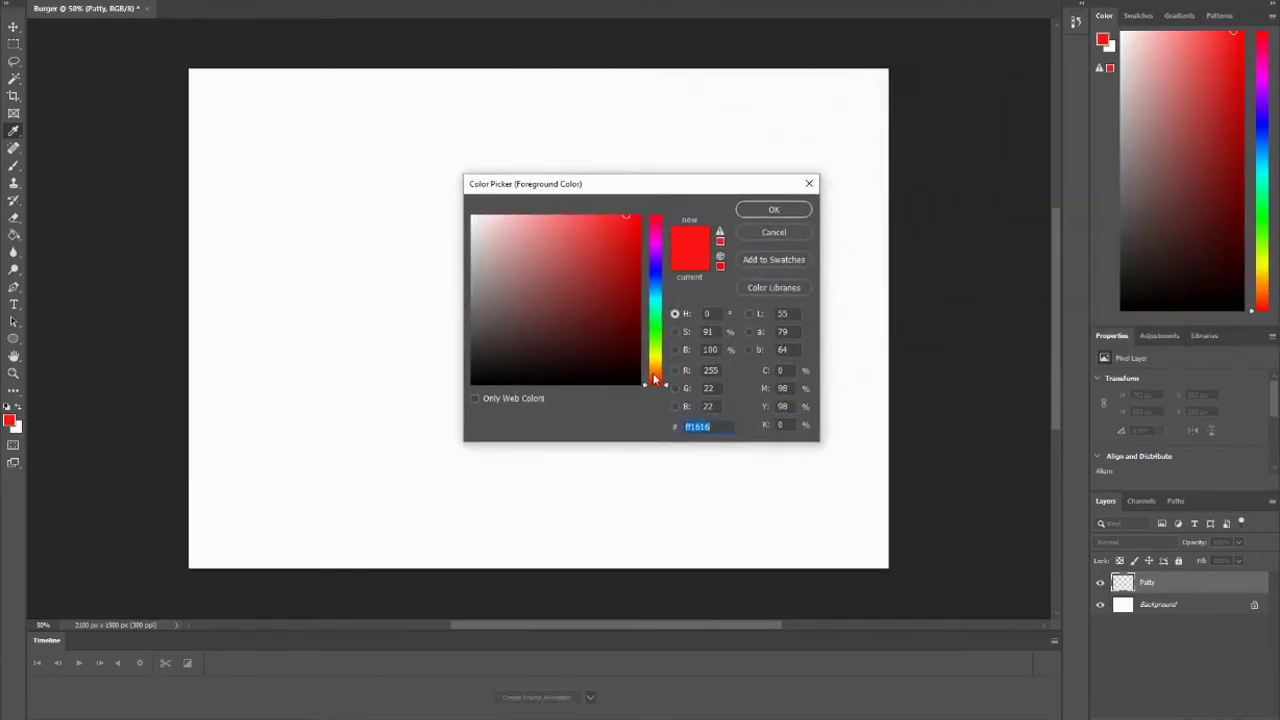
pyautogui.moveTo(654, 377); pyautogui.dragTo(657, 368)
pyautogui.moveTo(603, 321); pyautogui.dragTo(620, 309)
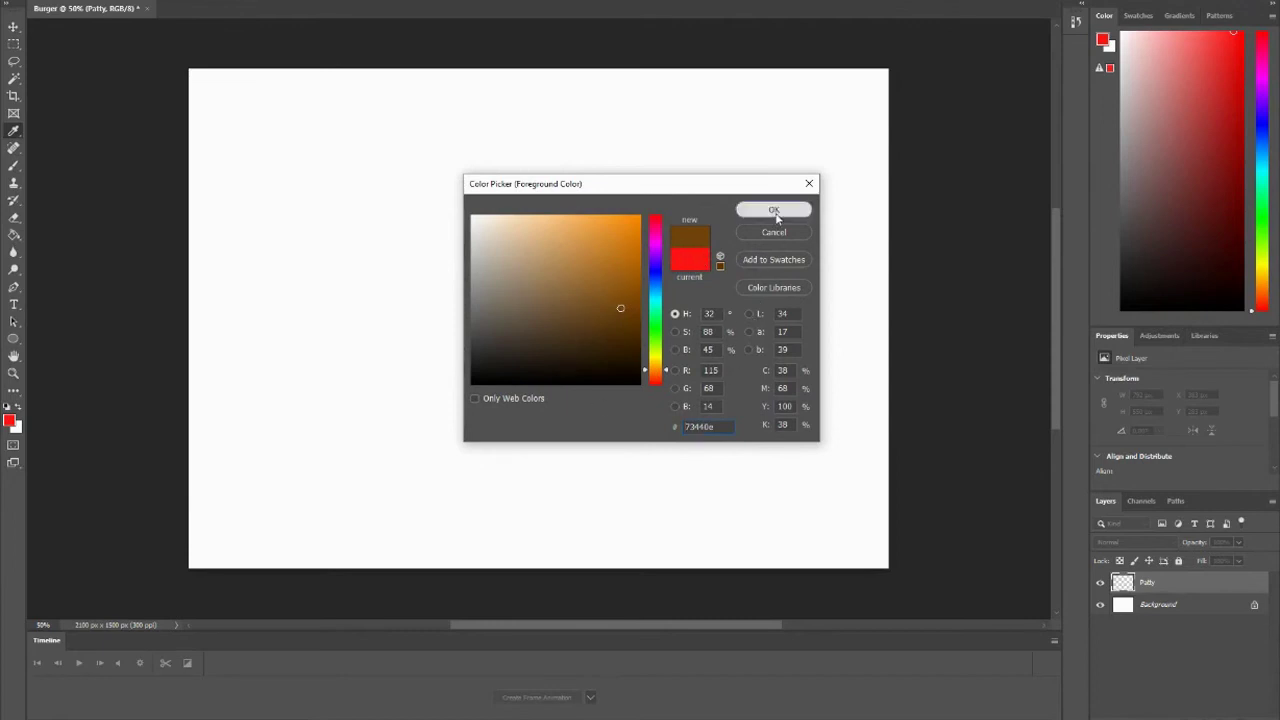
pyautogui.click(775, 212)
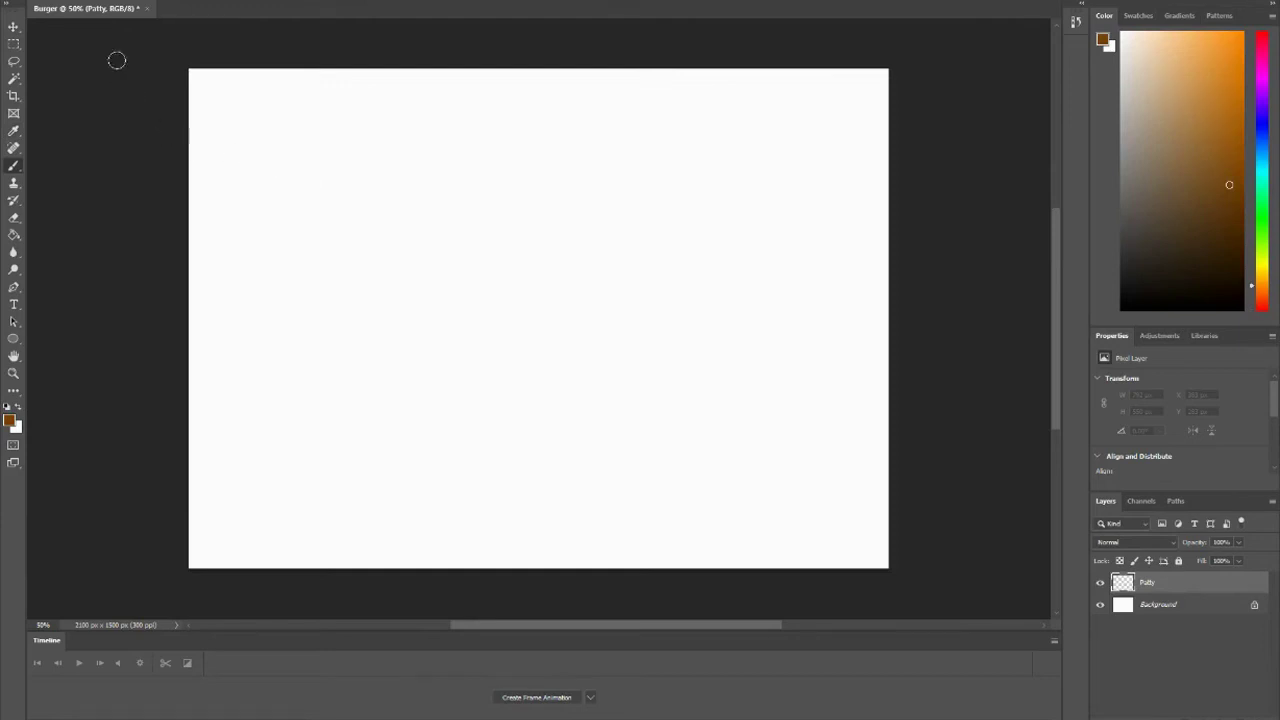
# - Enlarge the brush to 600 px at 100% hardness using the Brush Preset picker and bracket keys
pyautogui.rightClick(100, 12)
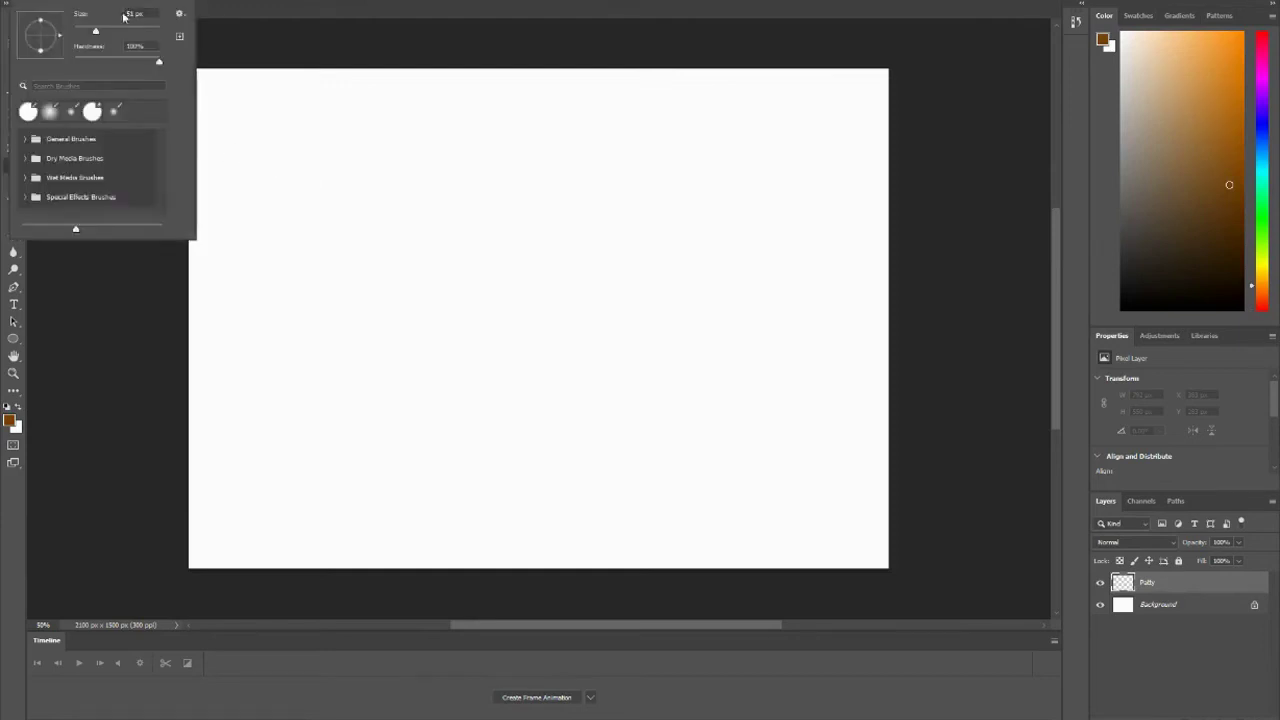
pyautogui.click(420, 56)
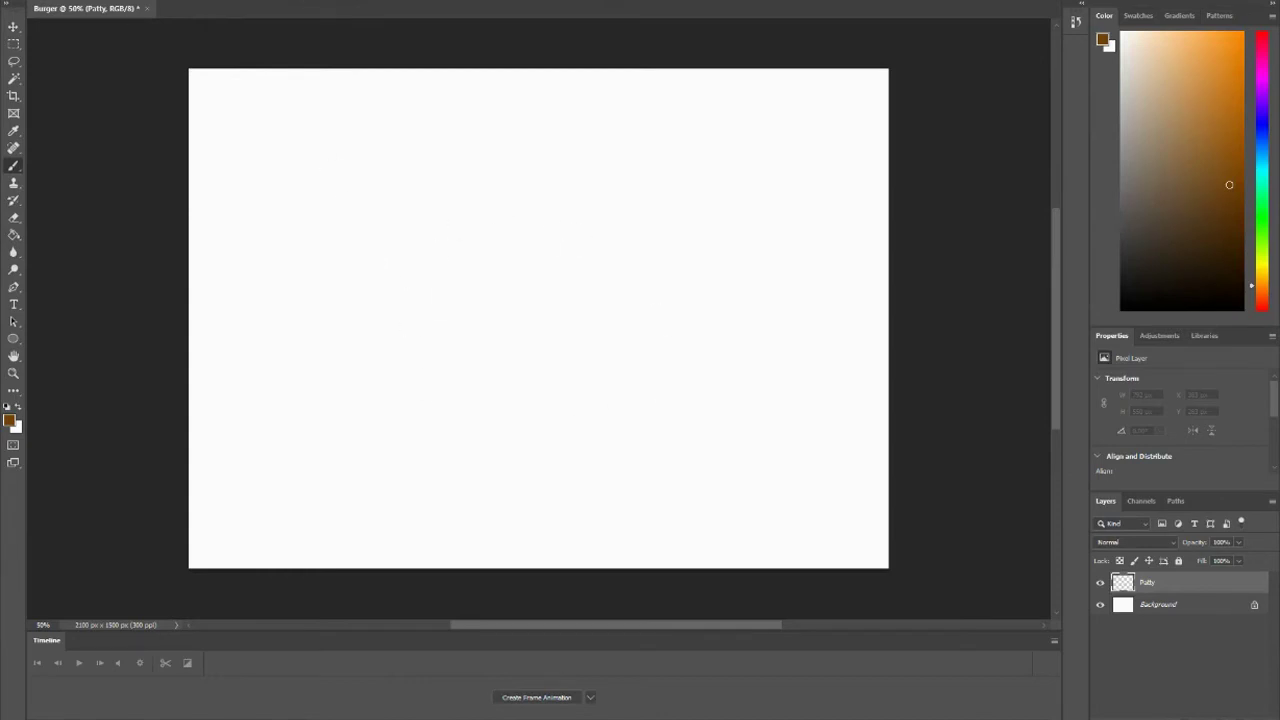
pyautogui.rightClick(90, 36)
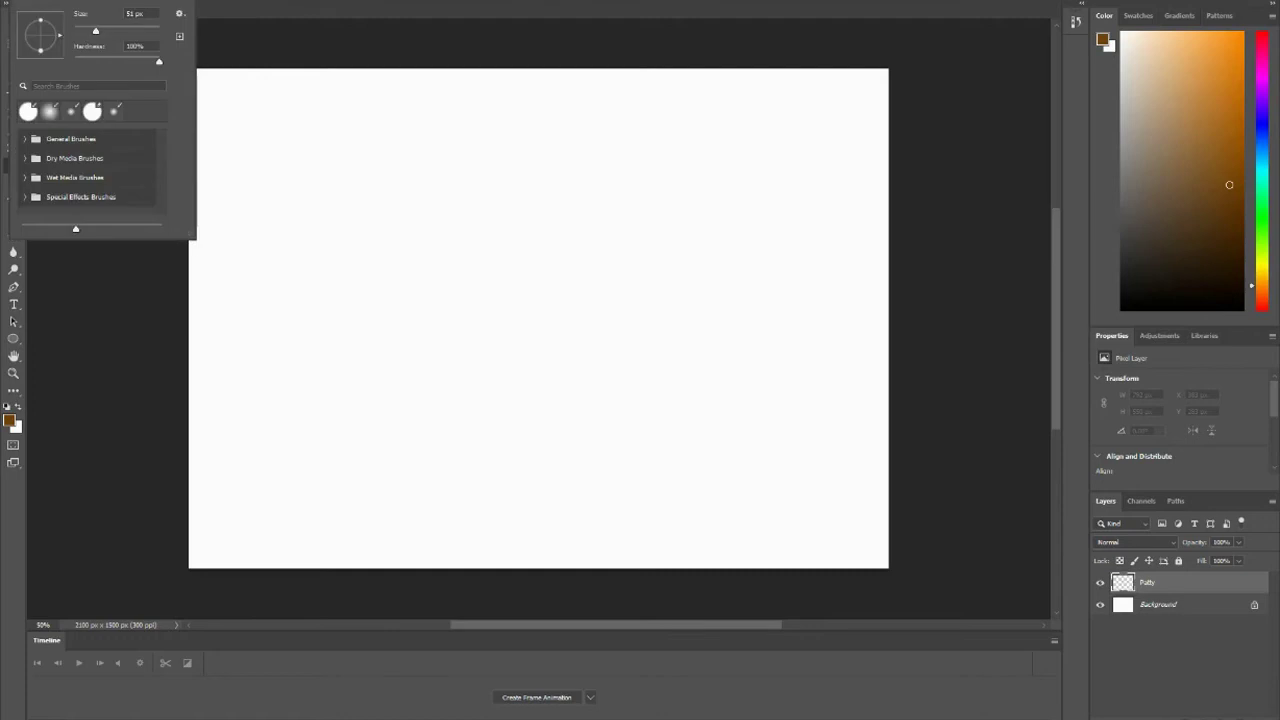
pyautogui.moveTo(96, 34); pyautogui.dragTo(148, 33)
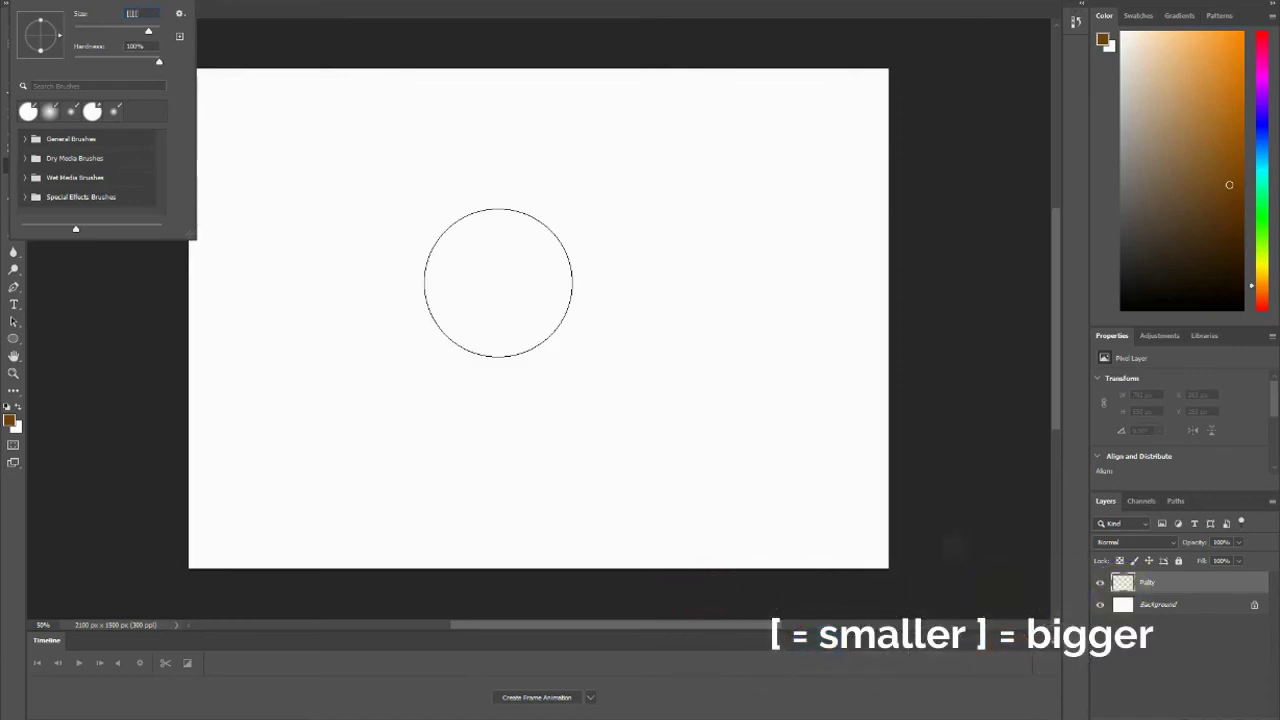
pyautogui.press(']')
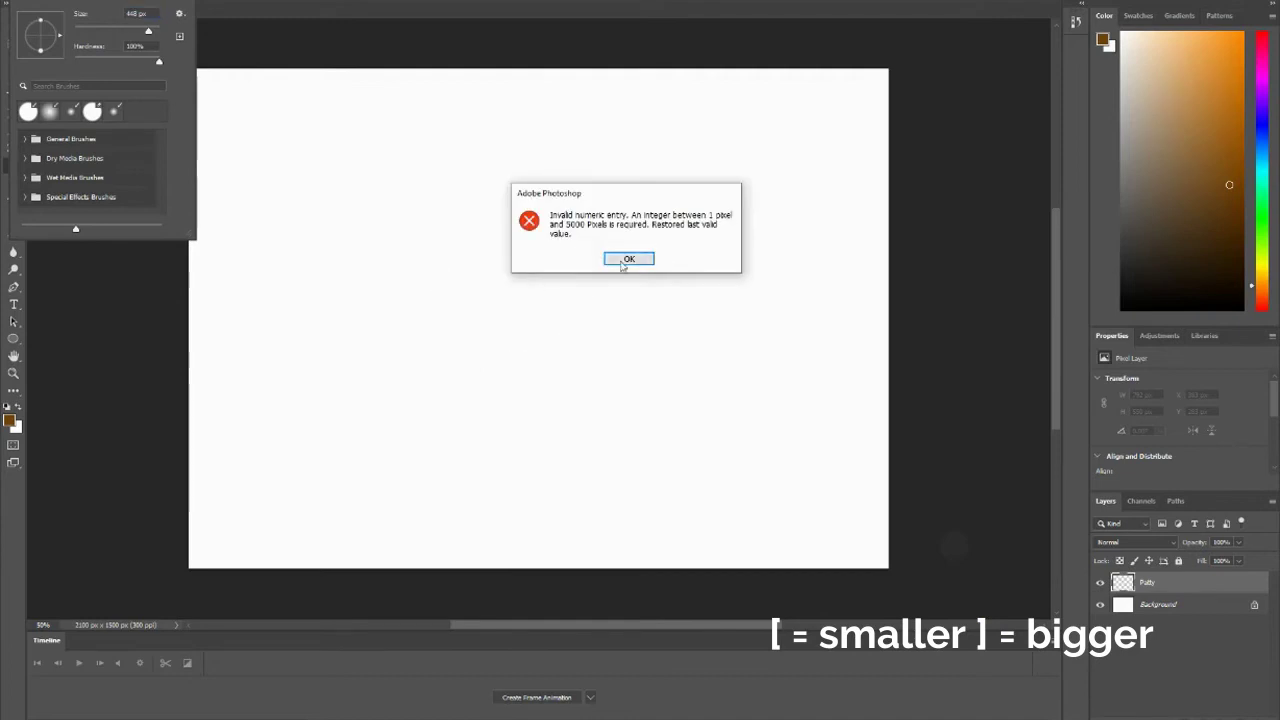
pyautogui.click(626, 257)
pyautogui.press('[')
pyautogui.press('[')
pyautogui.press('[')
pyautogui.press('[')
pyautogui.press('[')
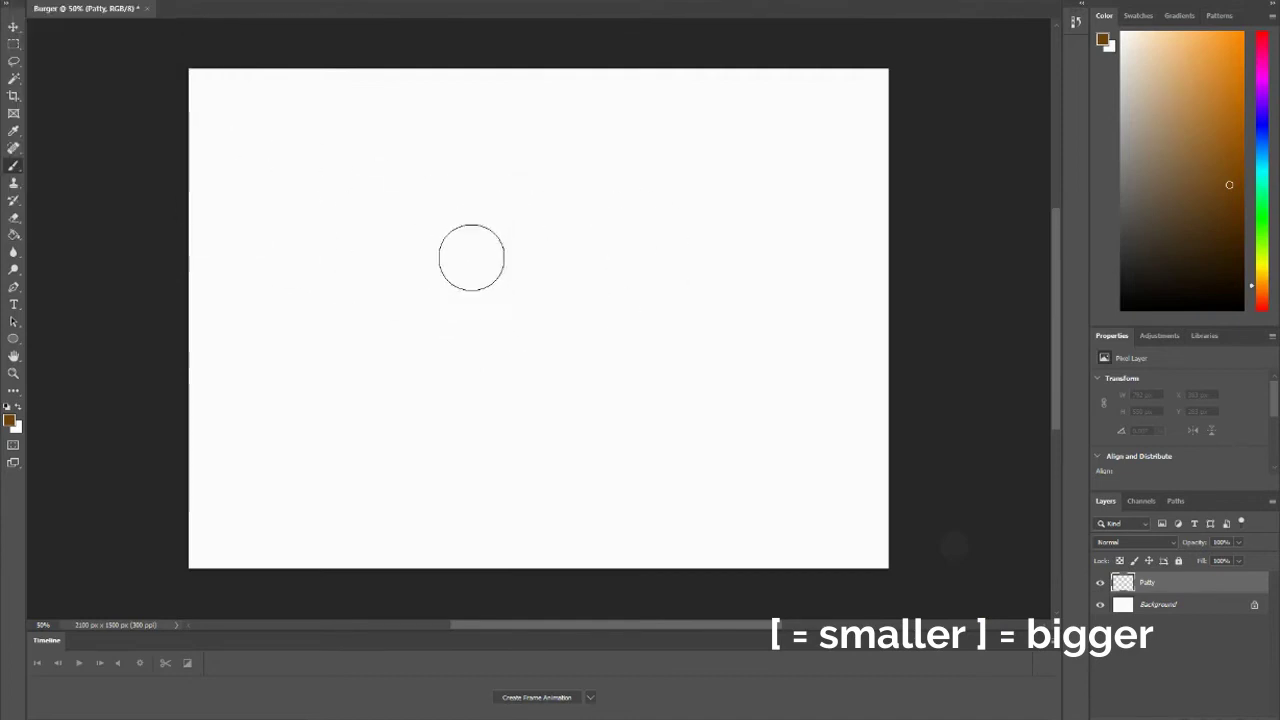
pyautogui.press(']')
pyautogui.press(']')
pyautogui.press(']')
pyautogui.press(']')
pyautogui.press(']')
pyautogui.press(']')
pyautogui.press(']')
pyautogui.press(']')
pyautogui.press(']')
pyautogui.press(']')
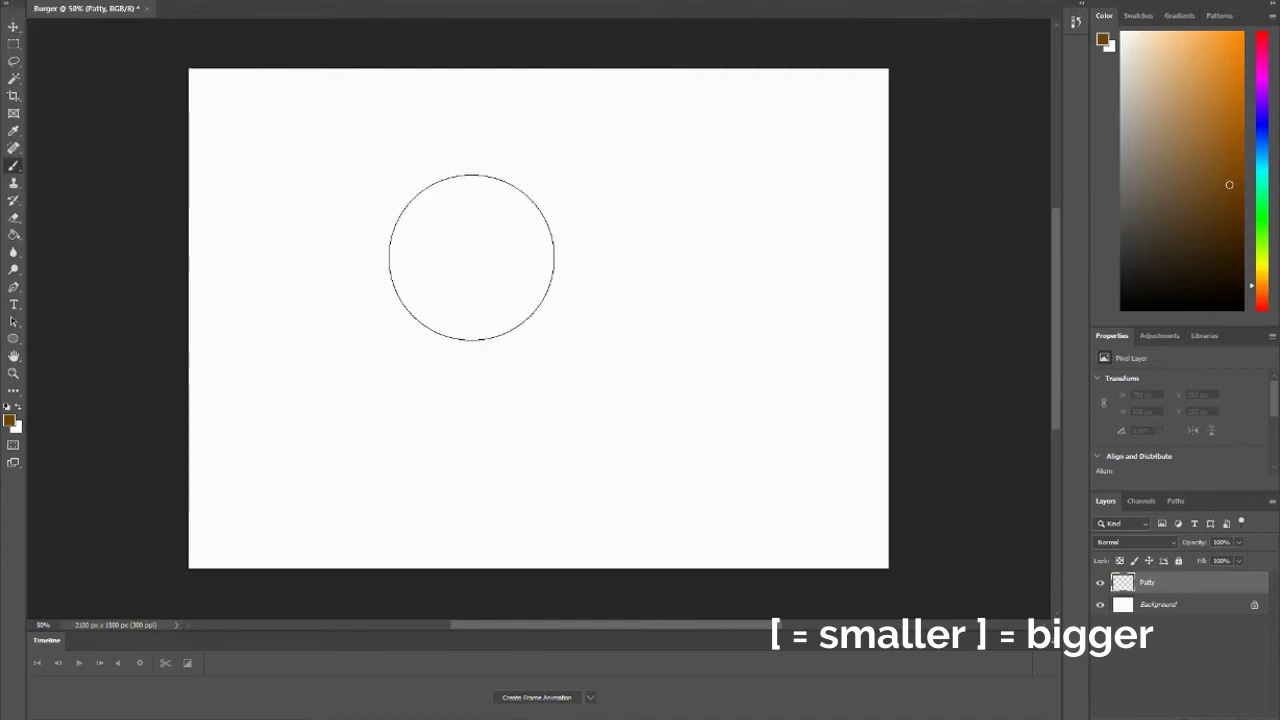
pyautogui.press(']')
pyautogui.press(']')
pyautogui.press(']')
pyautogui.press('[')
pyautogui.press('[')
pyautogui.press('[')
pyautogui.press('[')
pyautogui.press('[')
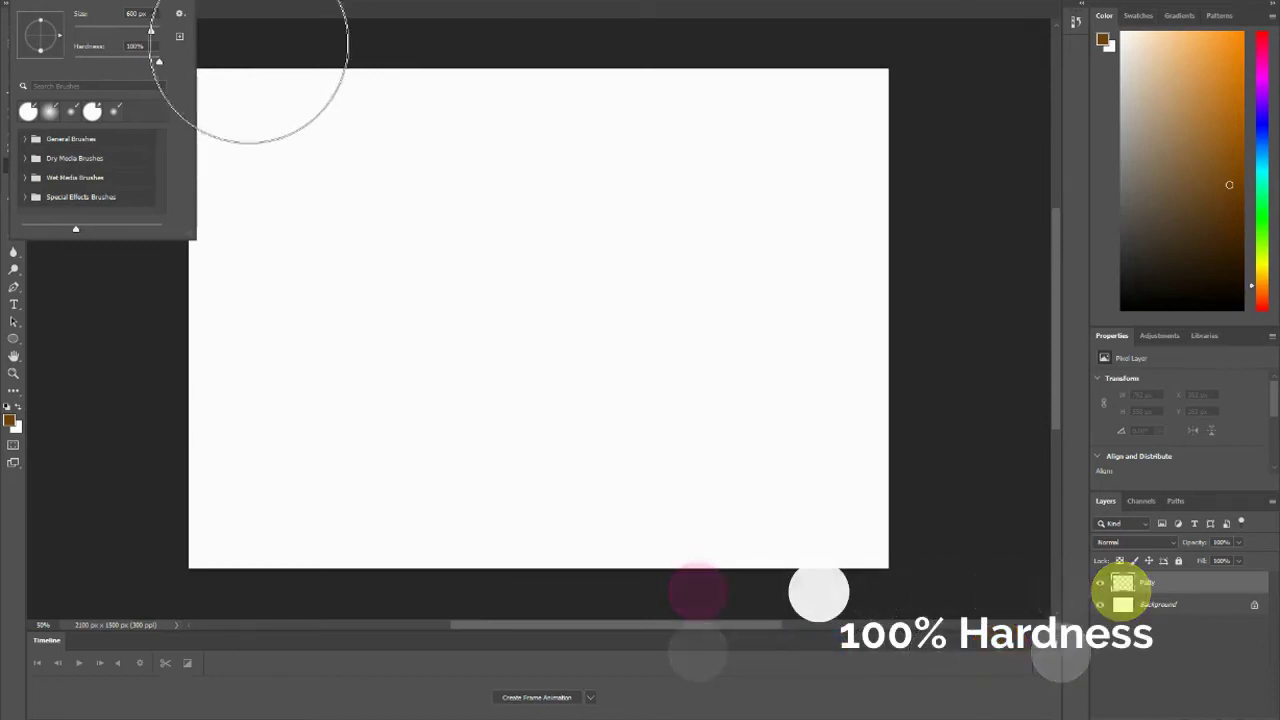
# - Test-stamp a hard and a 0%-hardness brown circle at the centre, undoing each
pyautogui.click(534, 309)
pyautogui.click(533, 309)
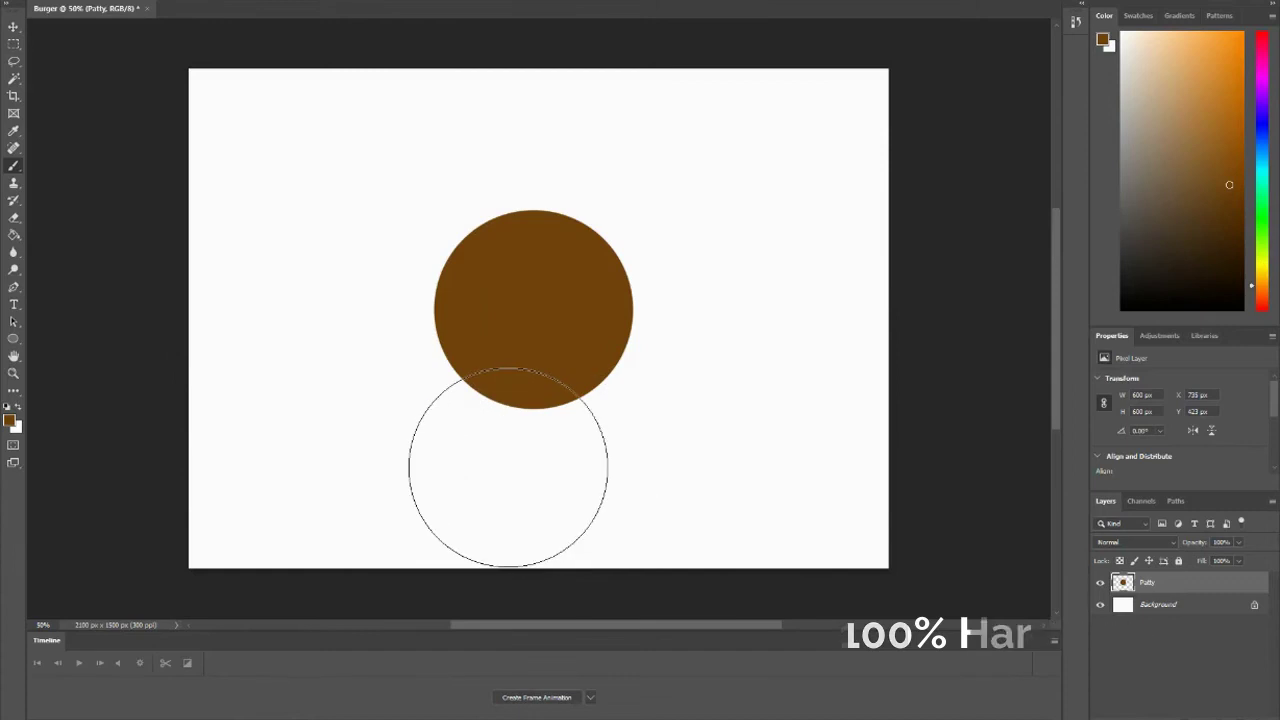
pyautogui.hotkey('ctrl', 'z')
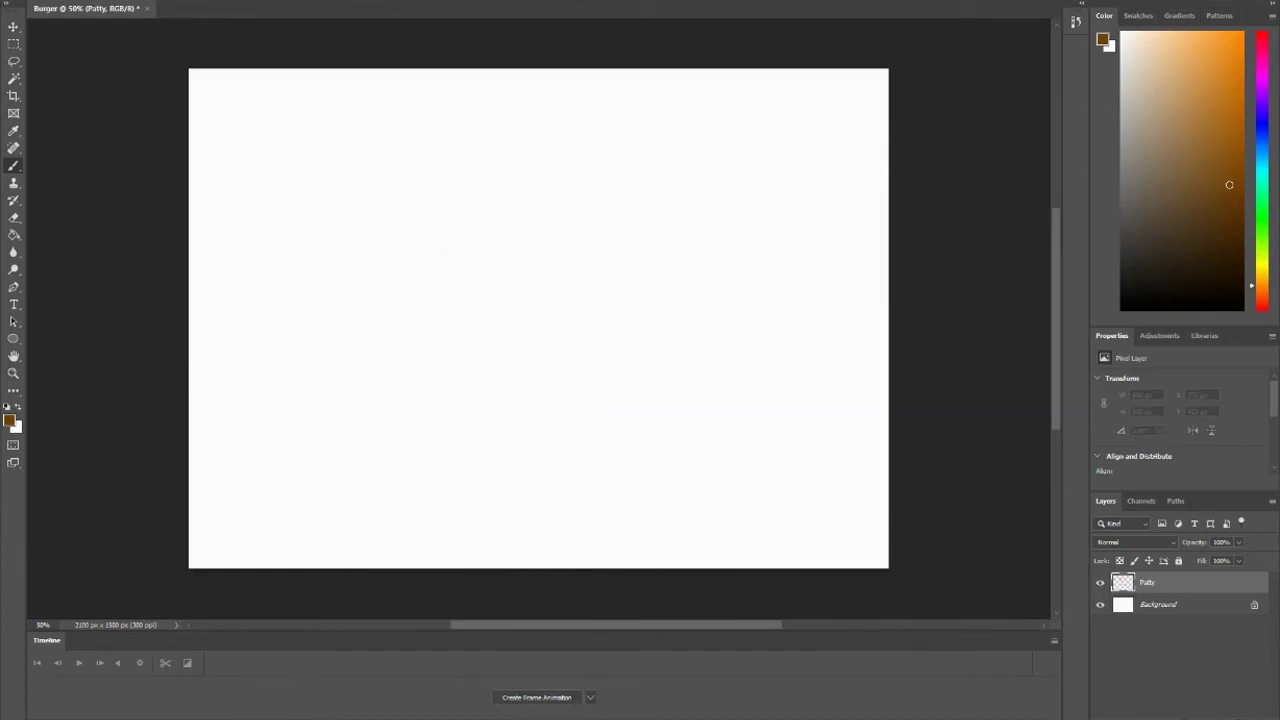
pyautogui.rightClick(176, 52)
pyautogui.moveTo(162, 65); pyautogui.dragTo(70, 69)
pyautogui.click(531, 254)
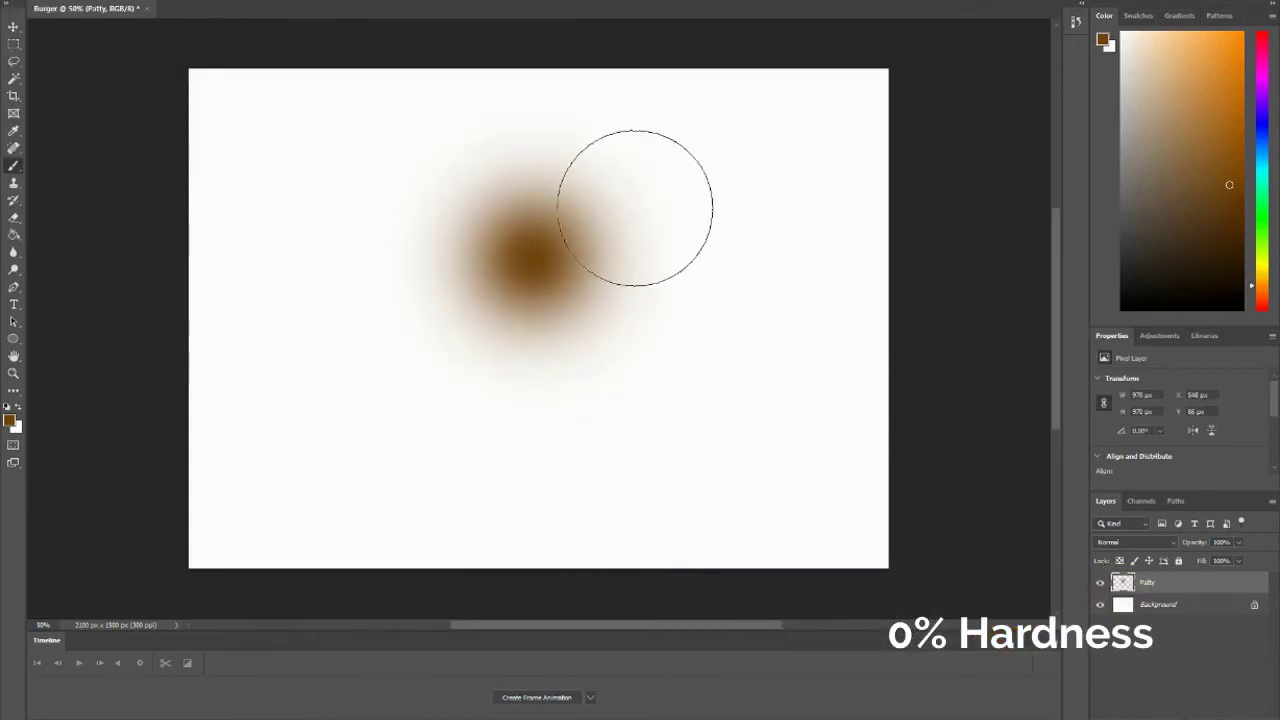
pyautogui.hotkey('ctrl', 'z')
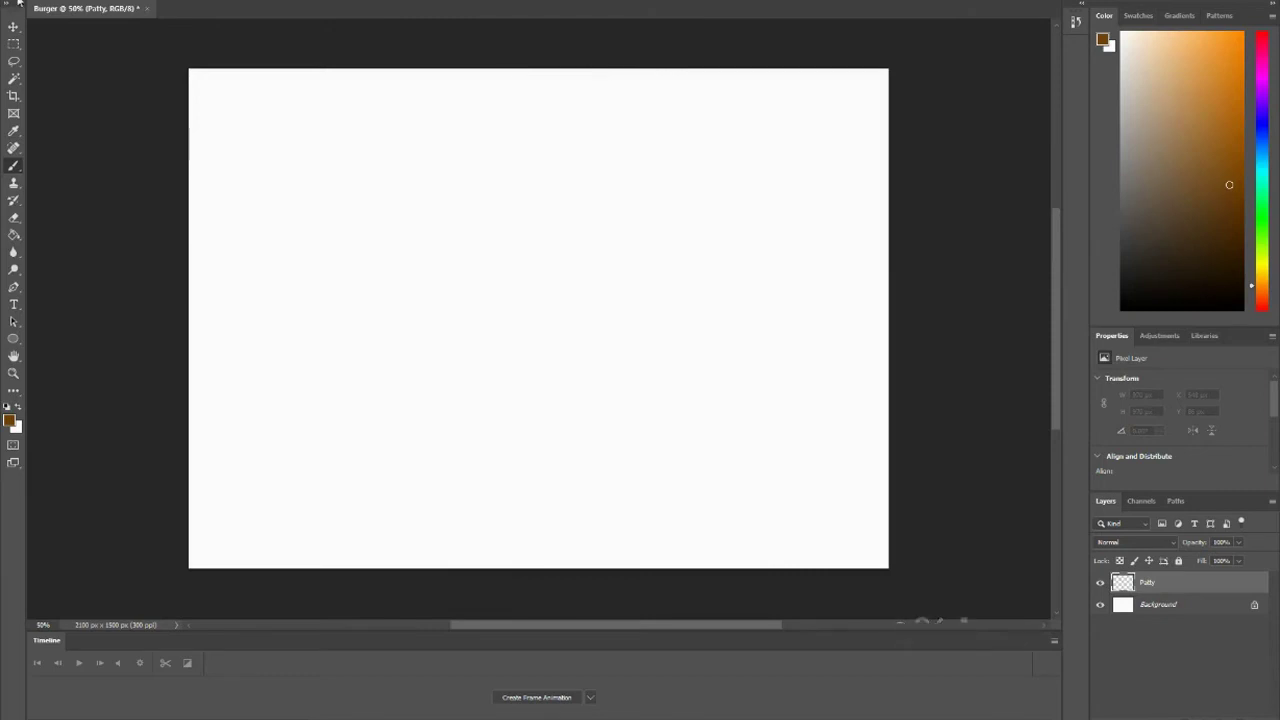
# - Restore 100% hardness, stamp the brown patty circle, and nudge it slightly left and up
pyautogui.rightClick(96, 40)
pyautogui.moveTo(74, 60); pyautogui.dragTo(158, 61)
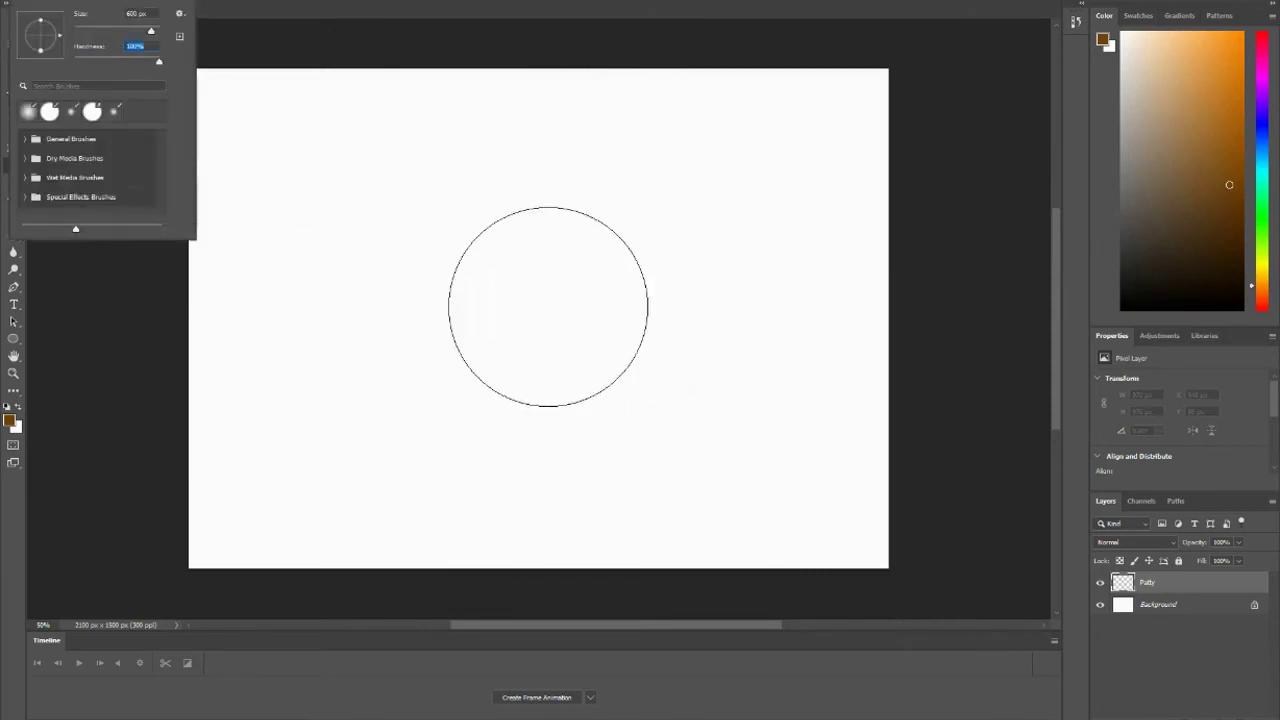
pyautogui.press('Return')
pyautogui.click(548, 306)
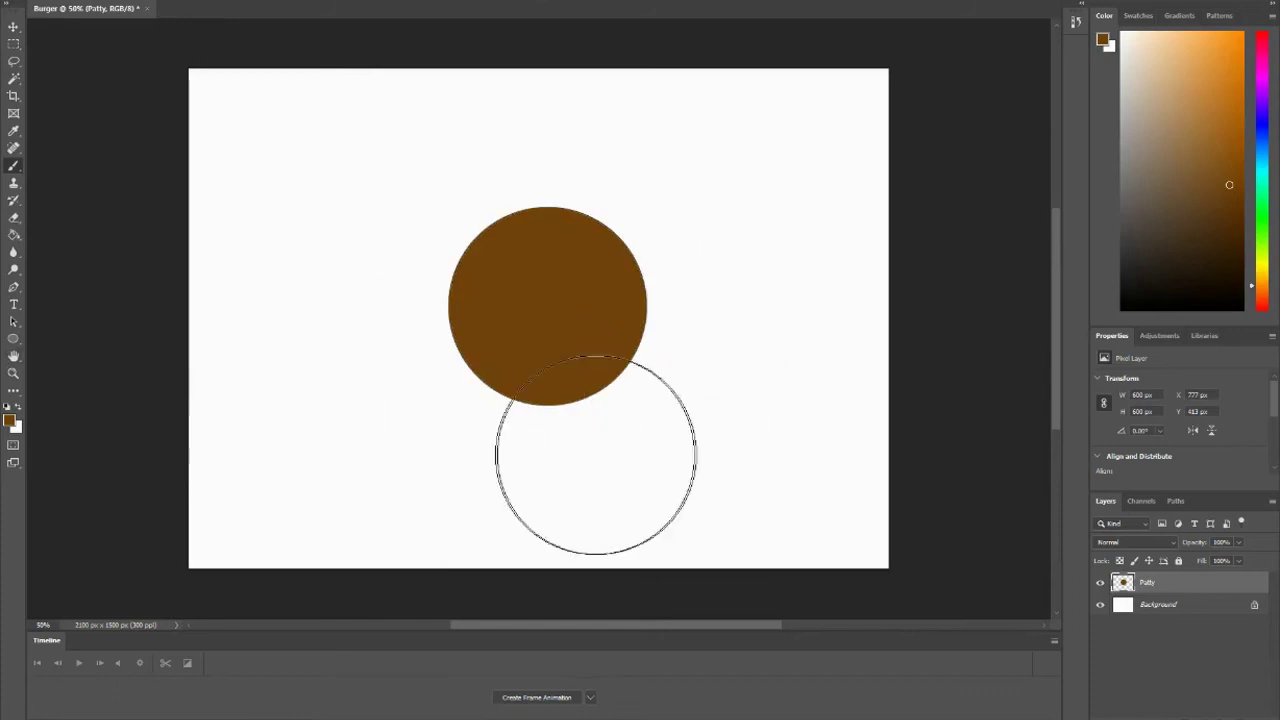
pyautogui.click(14, 26)
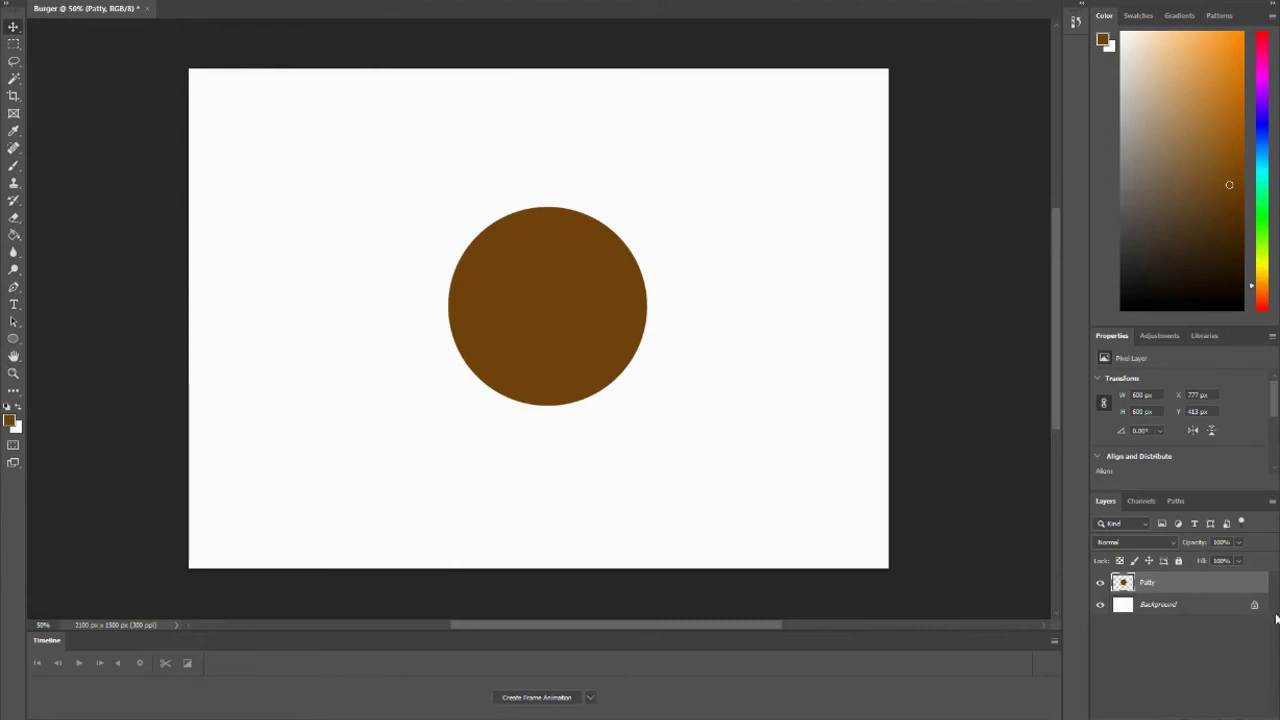
pyautogui.moveTo(956, 483); pyautogui.dragTo(937, 480)
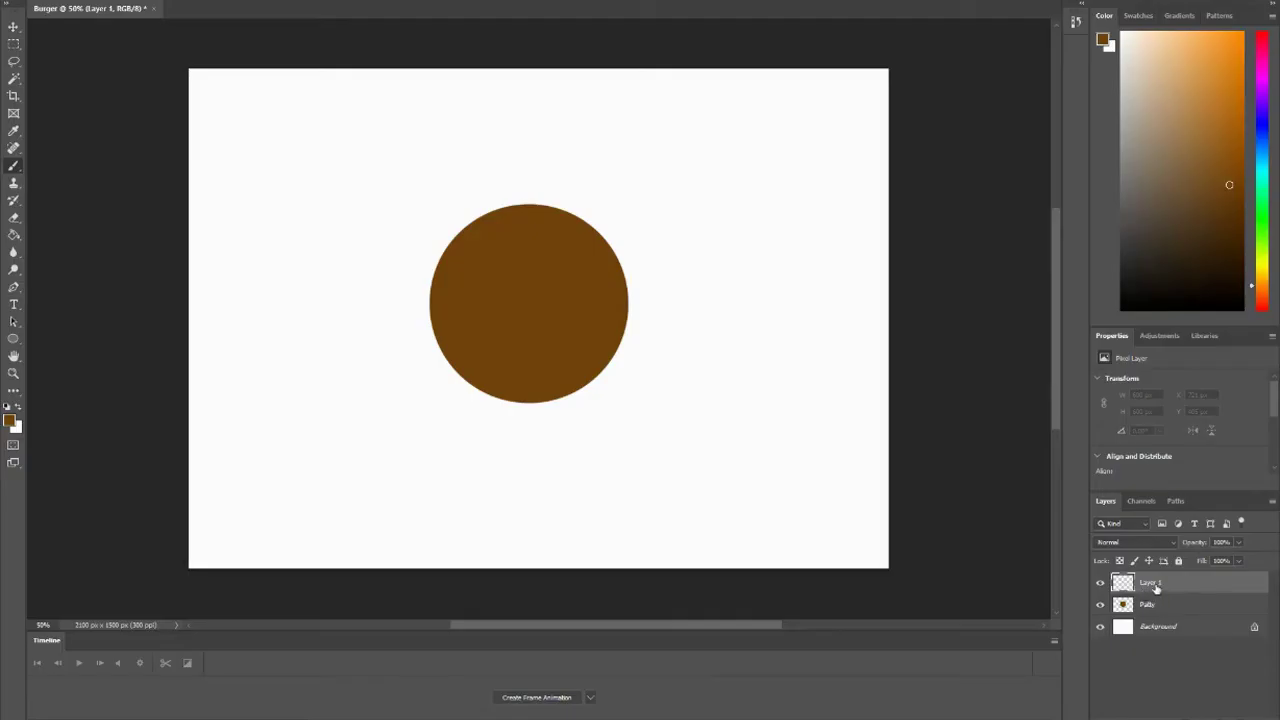
# - Rename the new layer above Patty to Lettuce and shrink the brush to 39 px
pyautogui.doubleClick(1152, 583)
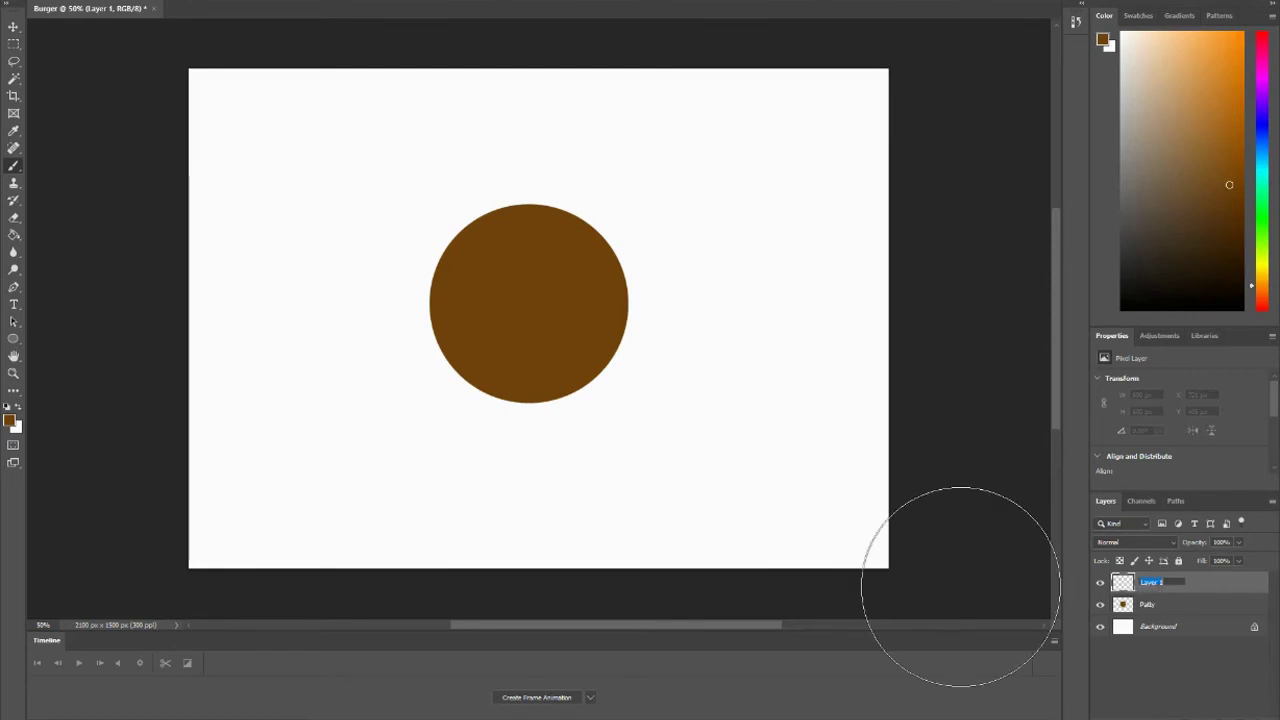
pyautogui.write('Lettuce')
pyautogui.press('Return')
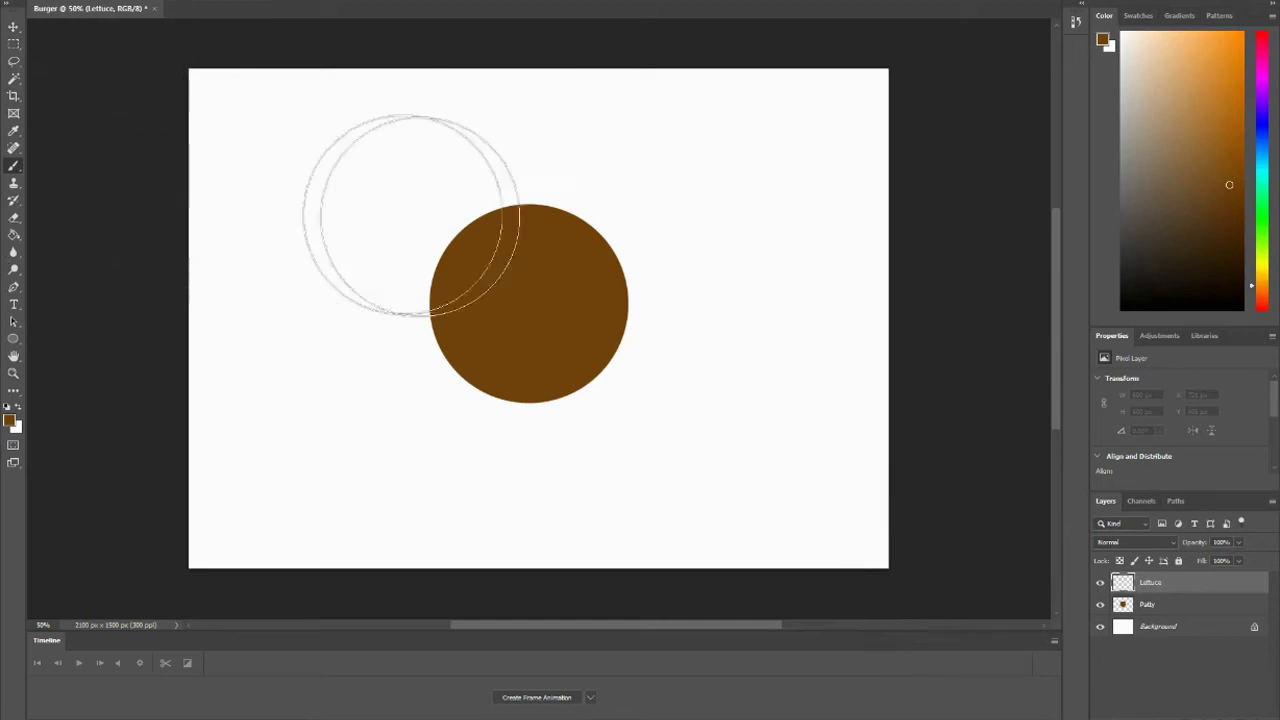
pyautogui.rightClick(84, 10)
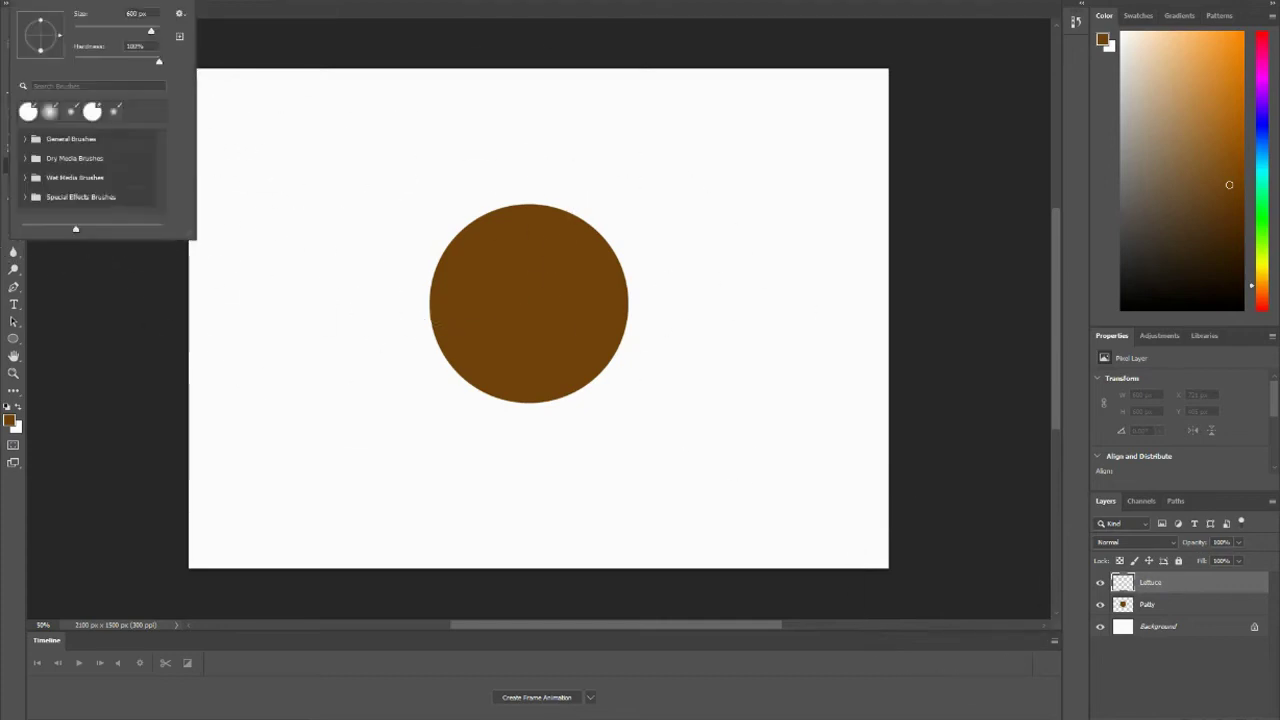
pyautogui.moveTo(151, 31); pyautogui.dragTo(90, 31)
# - Set the foreground to green #4e8a13 and paint a wavy lettuce outline around the patty
pyautogui.click(235, 48)
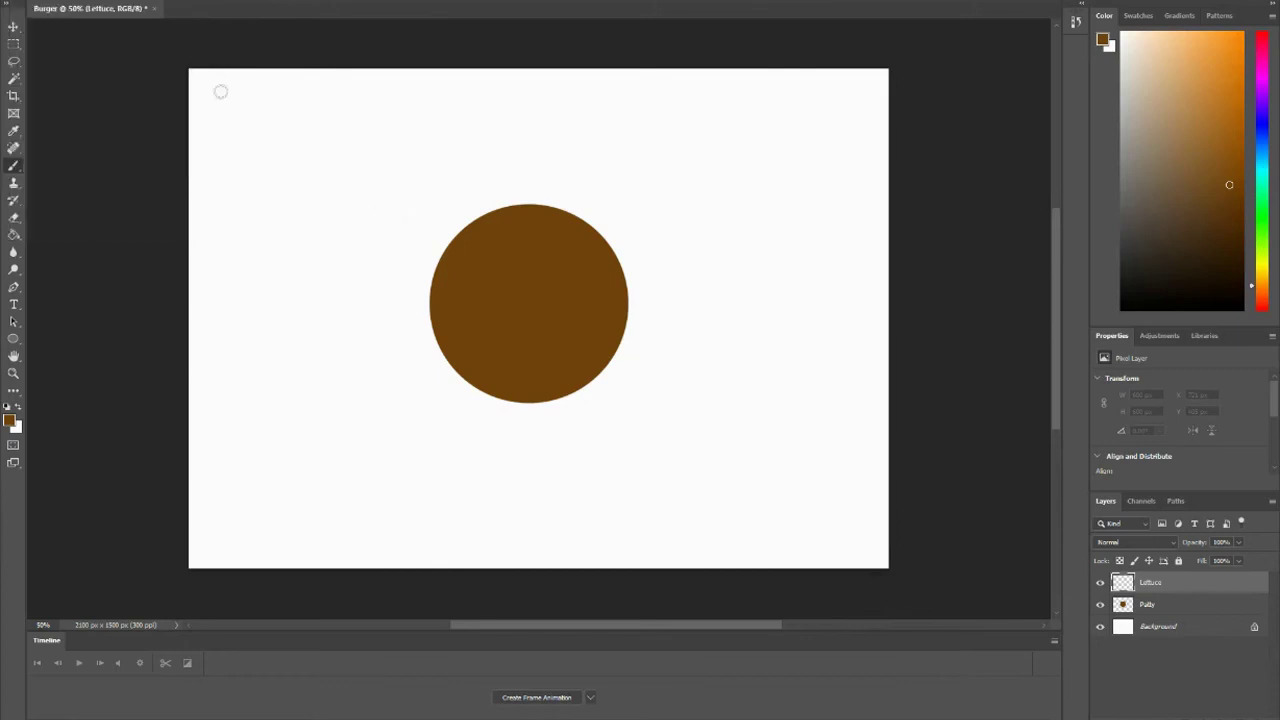
pyautogui.click(12, 419)
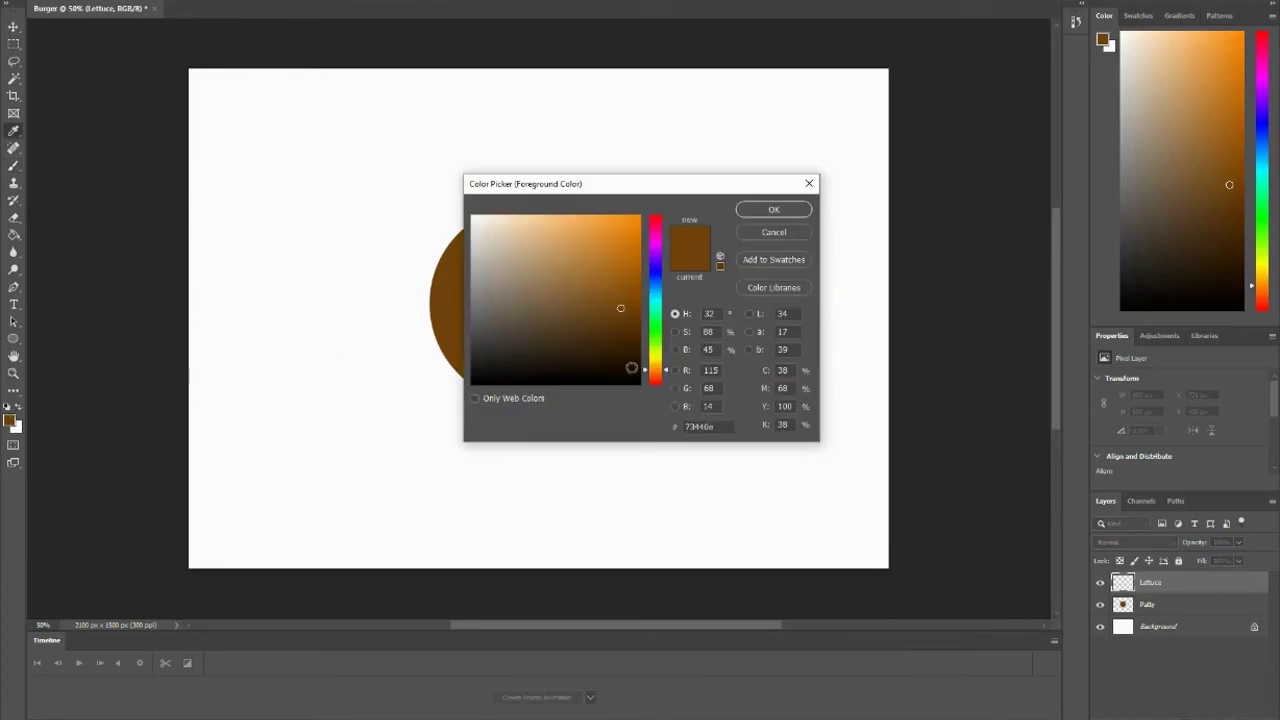
pyautogui.moveTo(652, 369); pyautogui.dragTo(656, 343)
pyautogui.click(617, 292)
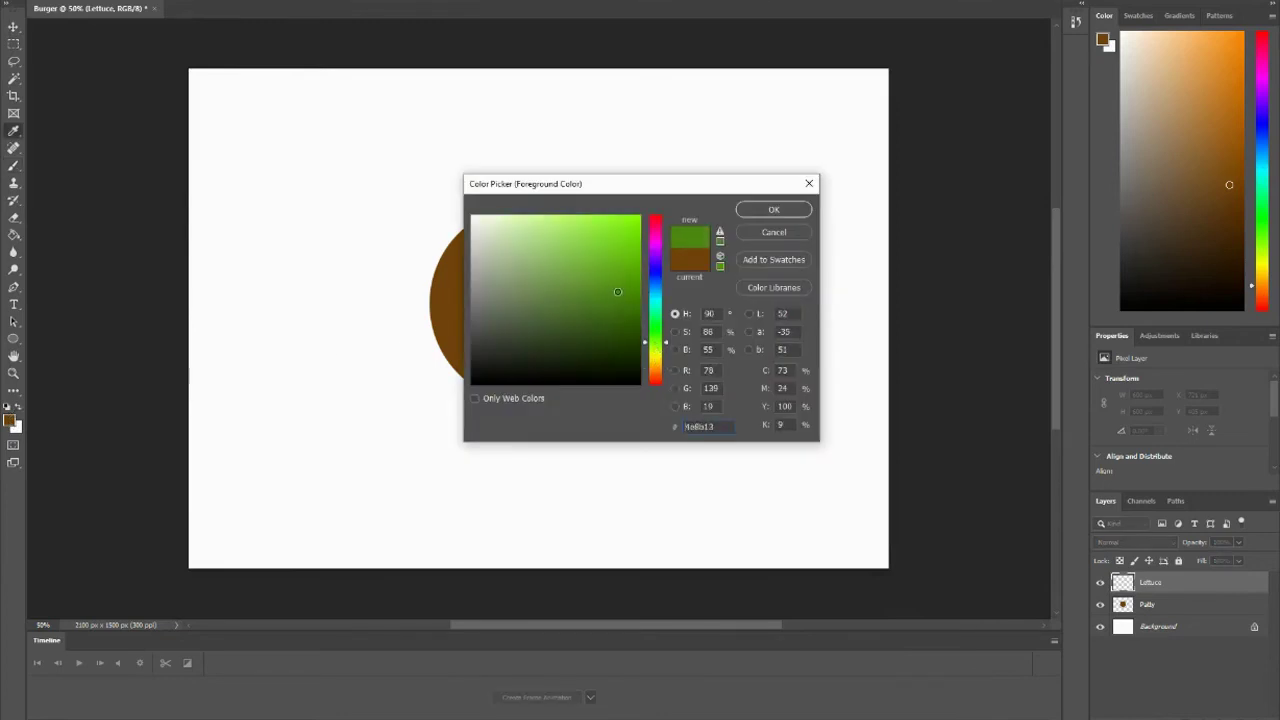
pyautogui.click(773, 209)
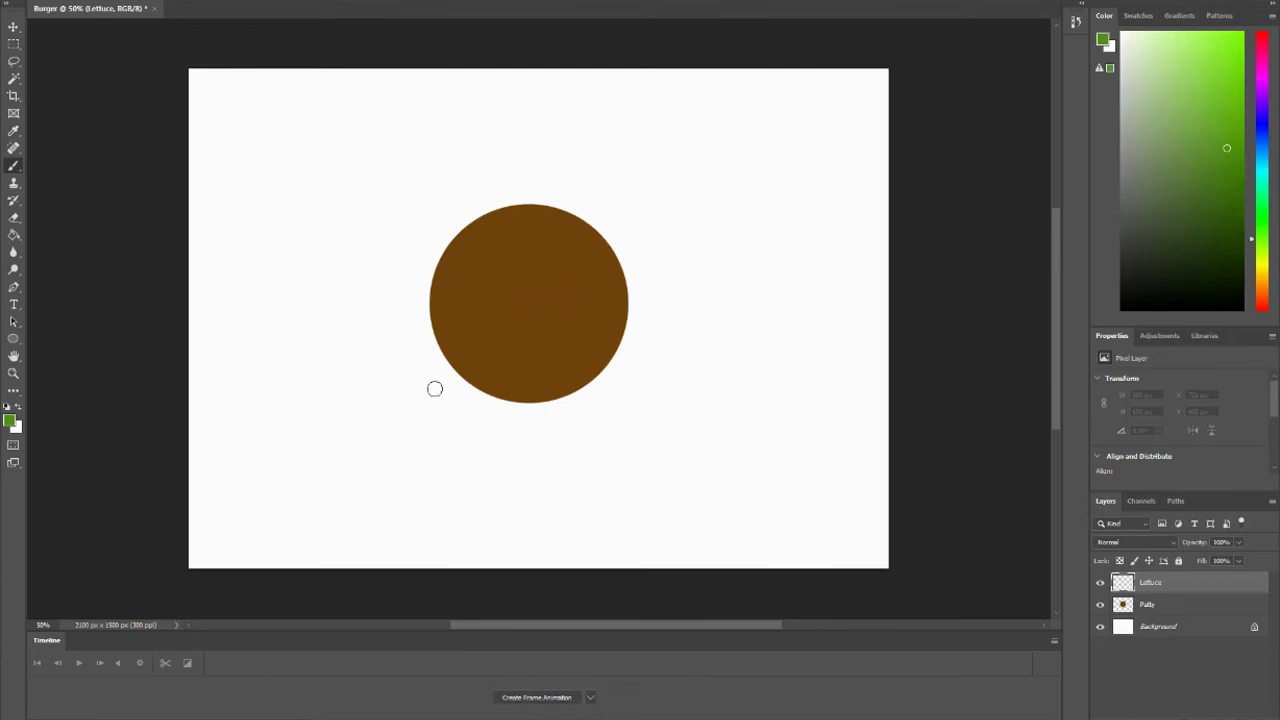
pyautogui.moveTo(431, 372)
pyautogui.mouseDown()
pyautogui.moveTo(452, 295)
pyautogui.moveTo(443, 226)
pyautogui.moveTo(556, 203)
pyautogui.moveTo(607, 216)
pyautogui.moveTo(630, 347)
pyautogui.moveTo(481, 398)
pyautogui.moveTo(438, 370)
pyautogui.mouseUp()
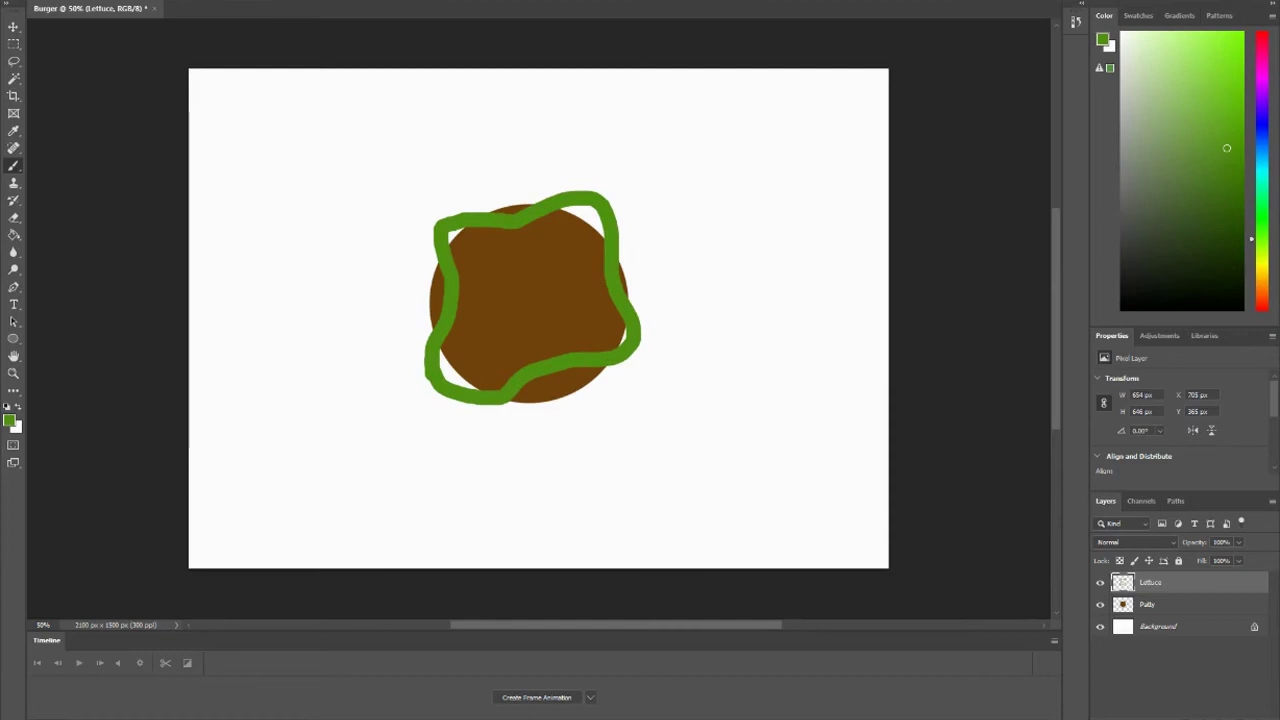
pyautogui.press('e')
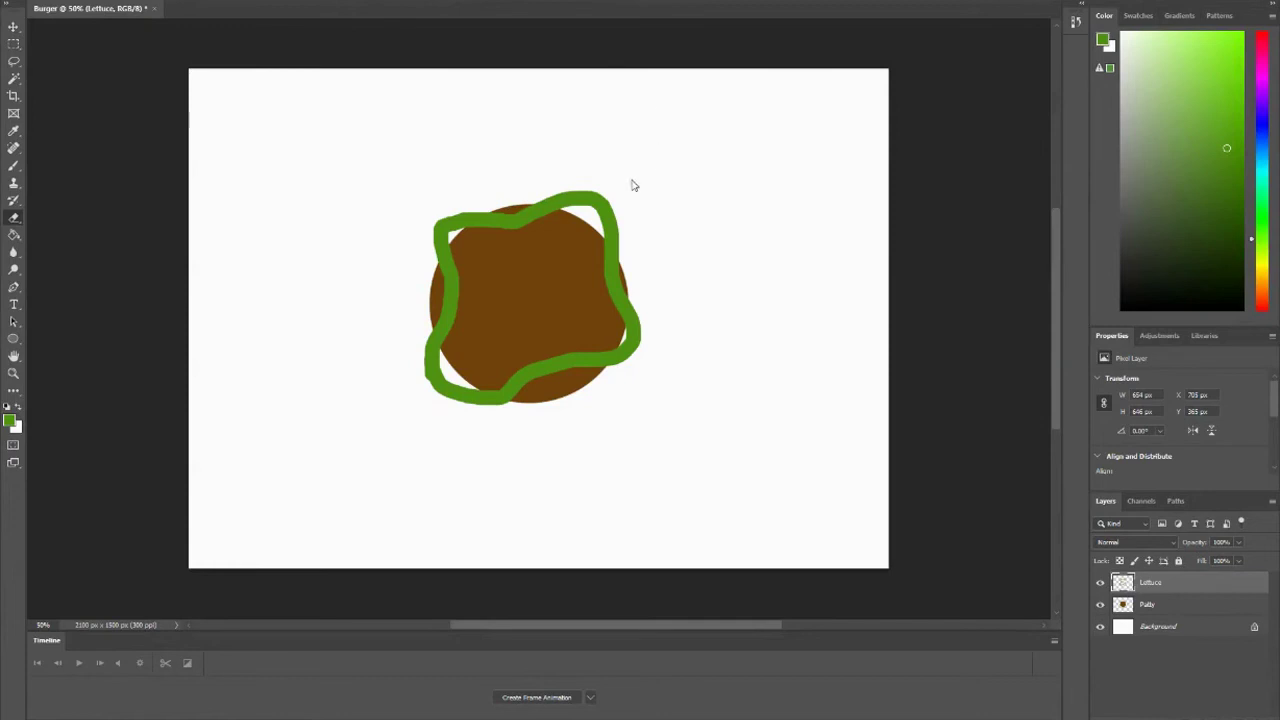
# - Choose the standard Eraser and erase the green lettuce outline from the Lettuce layer
pyautogui.click(15, 218)
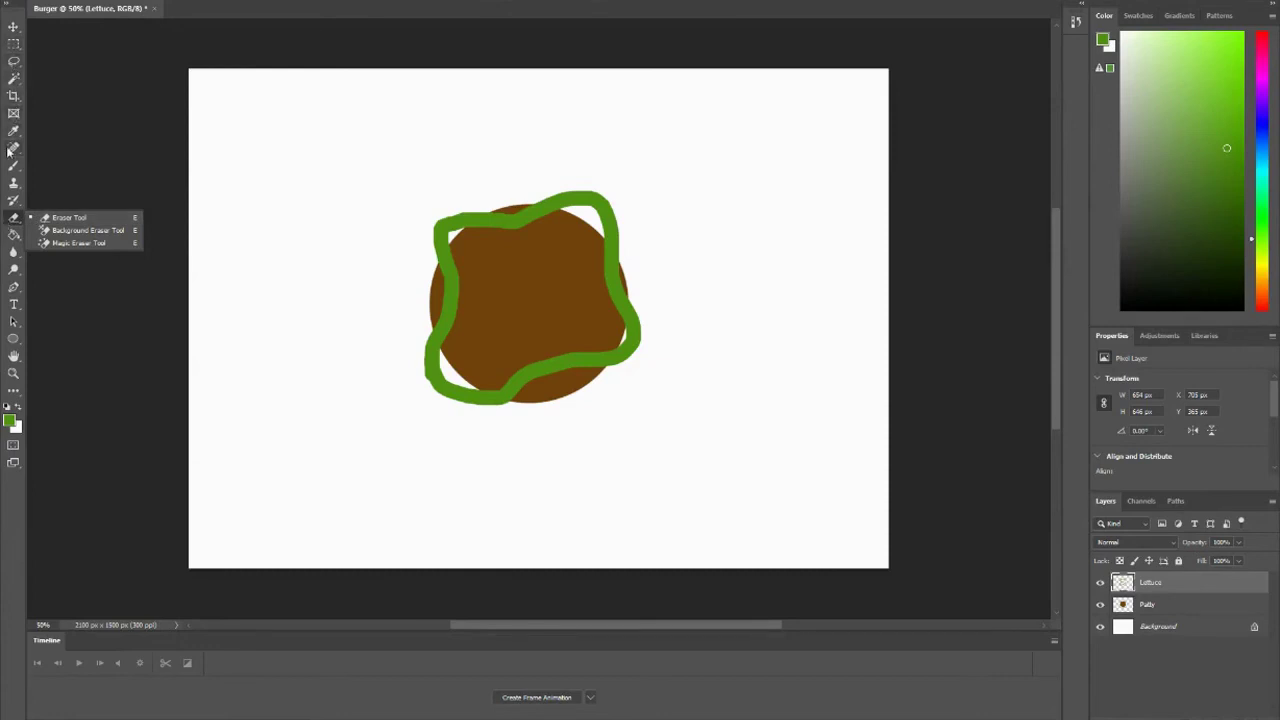
pyautogui.click(14, 220)
pyautogui.click(14, 222)
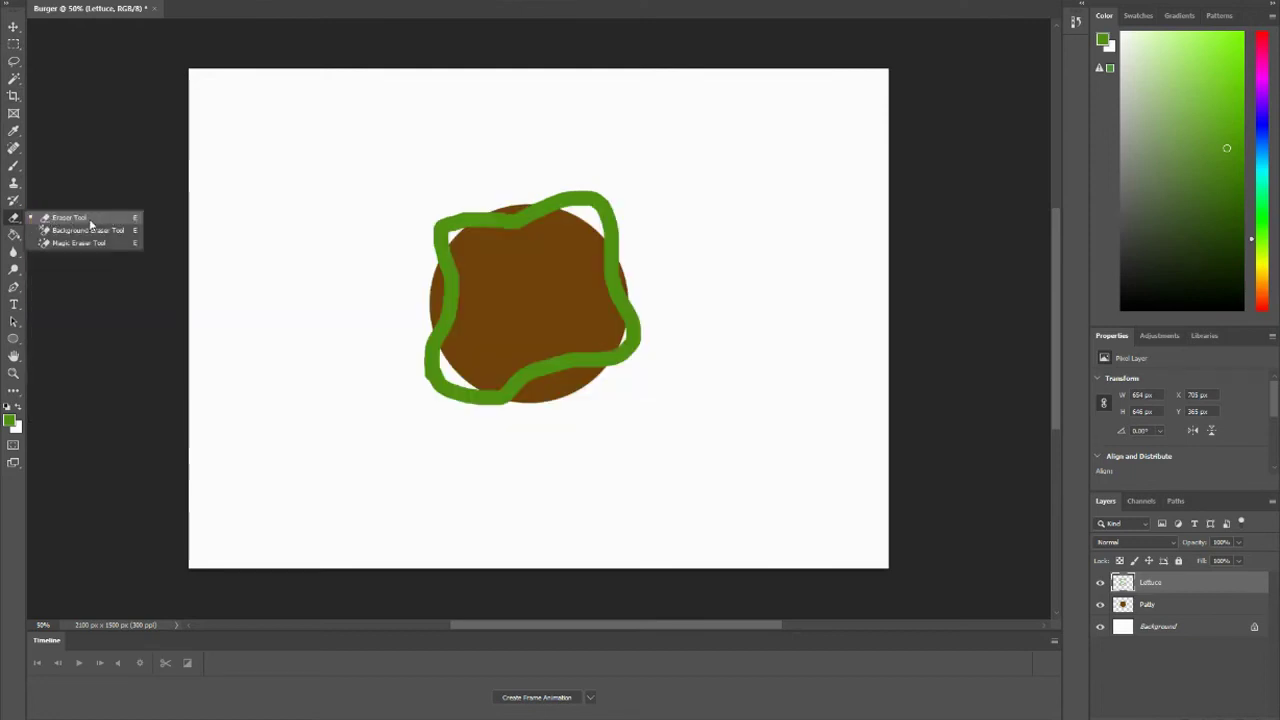
pyautogui.click(94, 222)
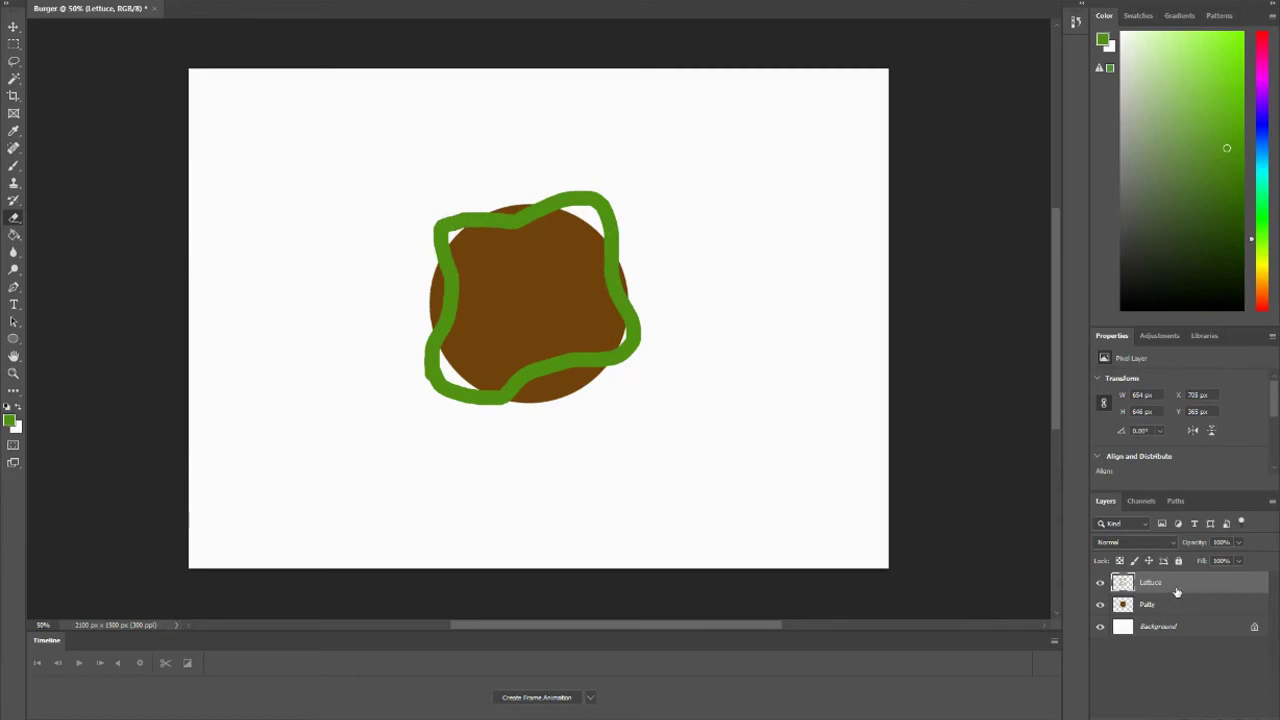
pyautogui.moveTo(588, 372)
pyautogui.mouseDown()
pyautogui.moveTo(642, 300)
pyautogui.moveTo(606, 401)
pyautogui.moveTo(633, 297)
pyautogui.moveTo(612, 276)
pyautogui.moveTo(592, 303)
pyautogui.moveTo(599, 205)
pyautogui.moveTo(621, 244)
pyautogui.moveTo(562, 181)
pyautogui.moveTo(518, 218)
pyautogui.moveTo(622, 182)
pyautogui.moveTo(519, 234)
pyautogui.moveTo(492, 217)
pyautogui.moveTo(432, 226)
pyautogui.moveTo(456, 292)
pyautogui.moveTo(436, 378)
pyautogui.moveTo(461, 391)
pyautogui.moveTo(608, 368)
pyautogui.mouseUp()
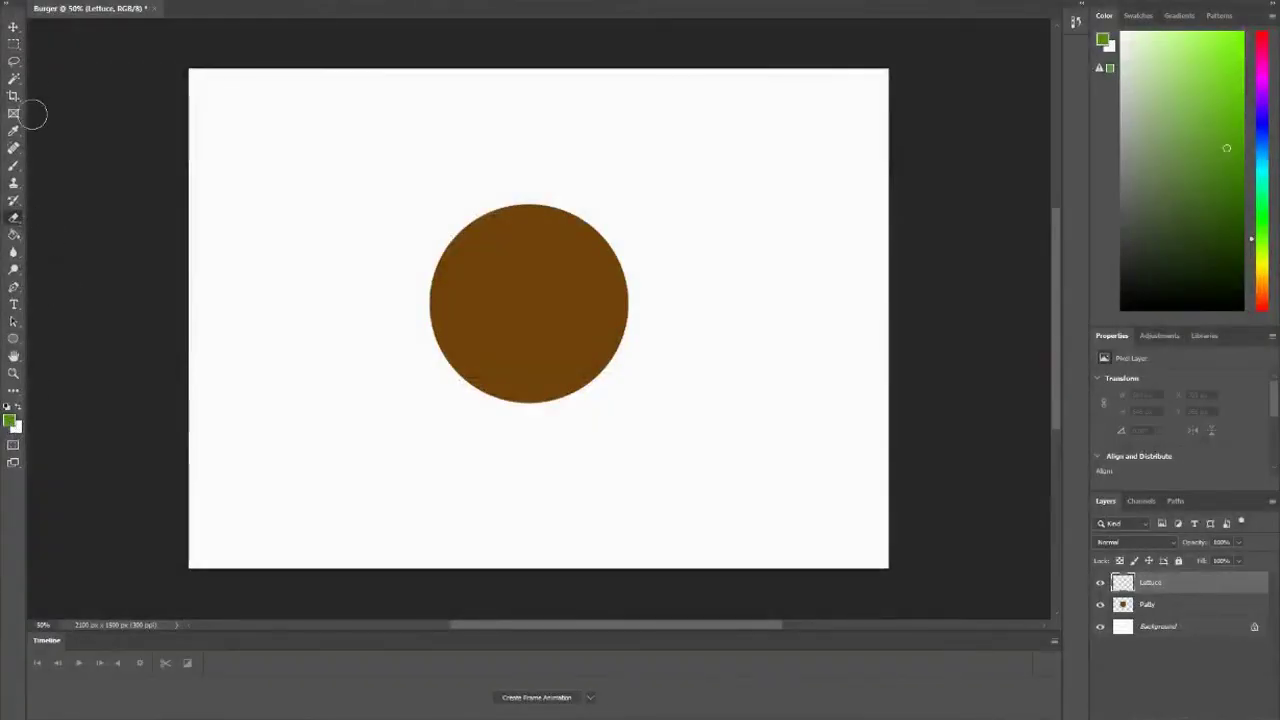
# - Outline the lettuce over the patty with a smaller brush as a wavy green line
pyautogui.click(13, 165)
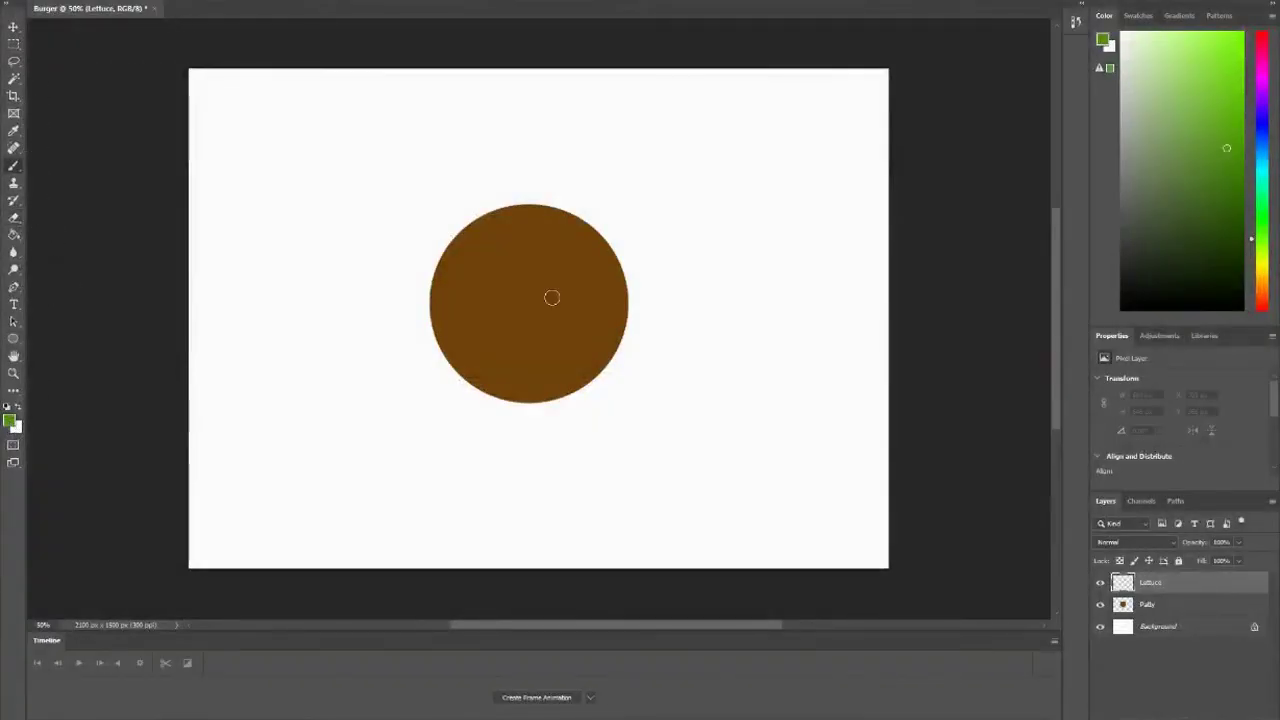
pyautogui.press('[')
pyautogui.press('[')
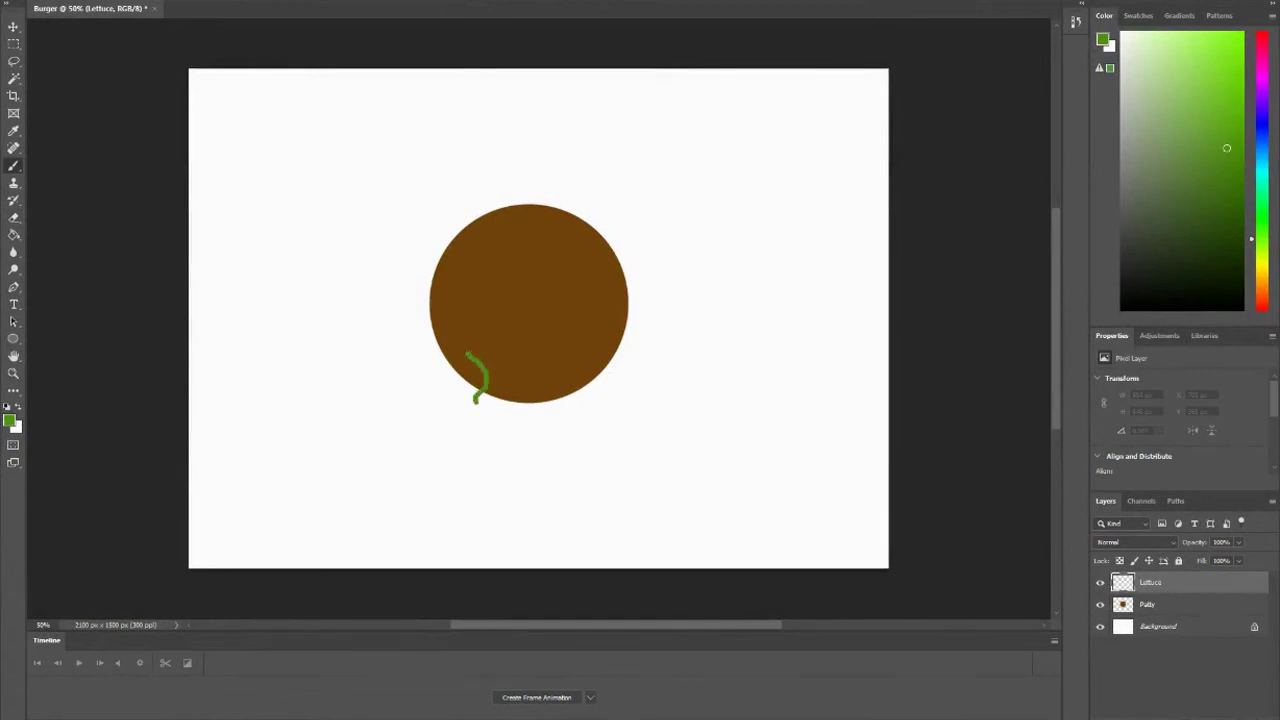
pyautogui.moveTo(463, 325)
pyautogui.mouseDown()
pyautogui.moveTo(428, 267)
pyautogui.moveTo(460, 235)
pyautogui.moveTo(528, 210)
pyautogui.moveTo(612, 235)
pyautogui.moveTo(633, 309)
pyautogui.moveTo(582, 367)
pyautogui.moveTo(506, 413)
pyautogui.moveTo(476, 398)
pyautogui.mouseUp()
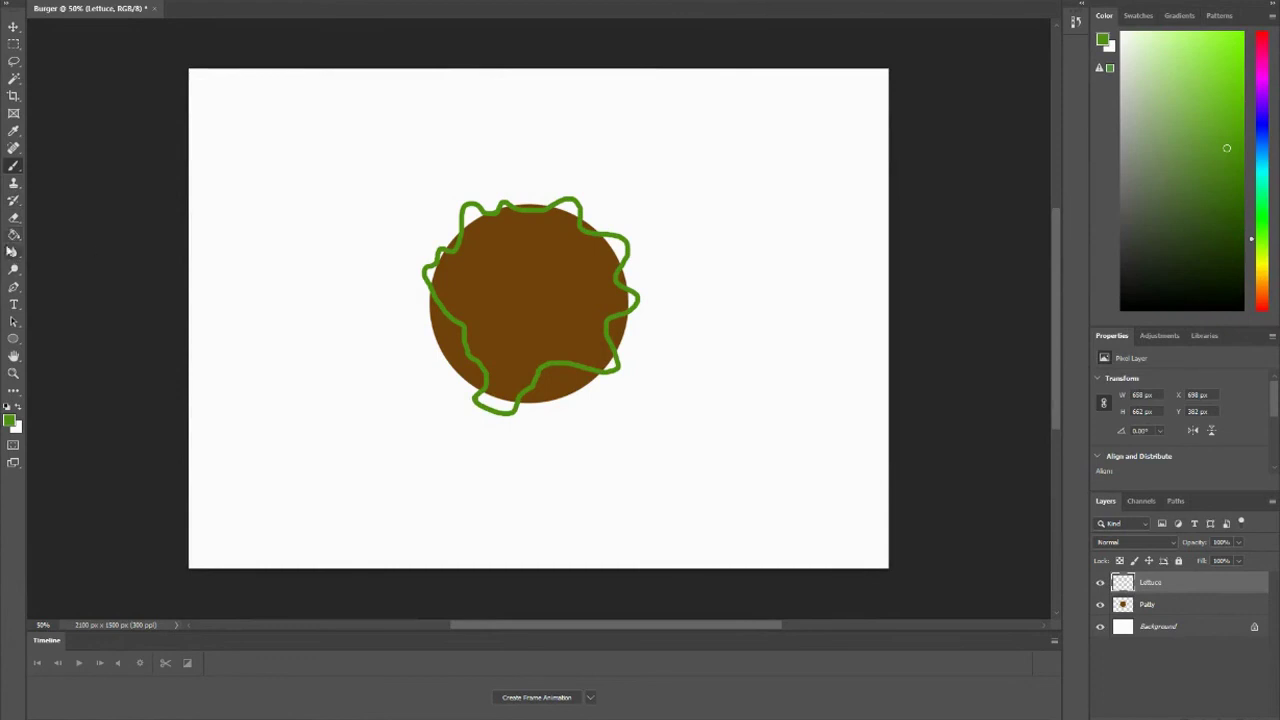
# - Fill the wavy lettuce outline with solid green using the Paint Bucket
pyautogui.click(13, 234)
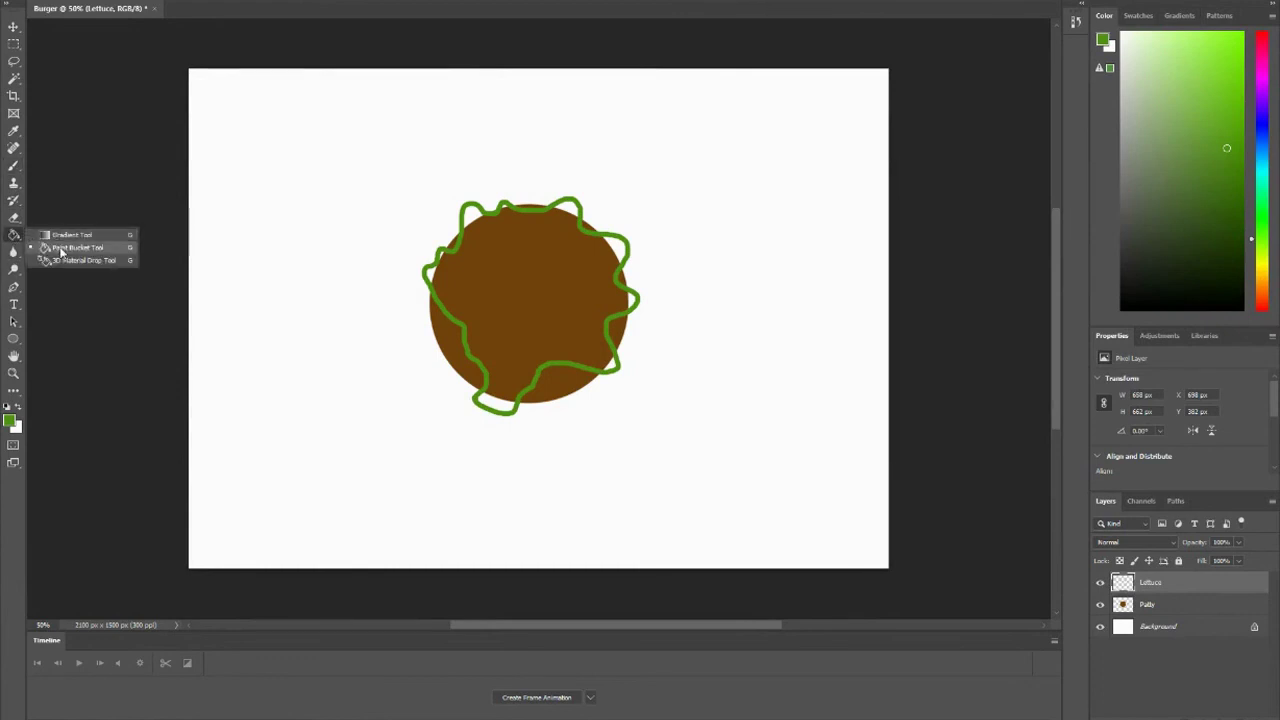
pyautogui.click(60, 249)
pyautogui.click(515, 277)
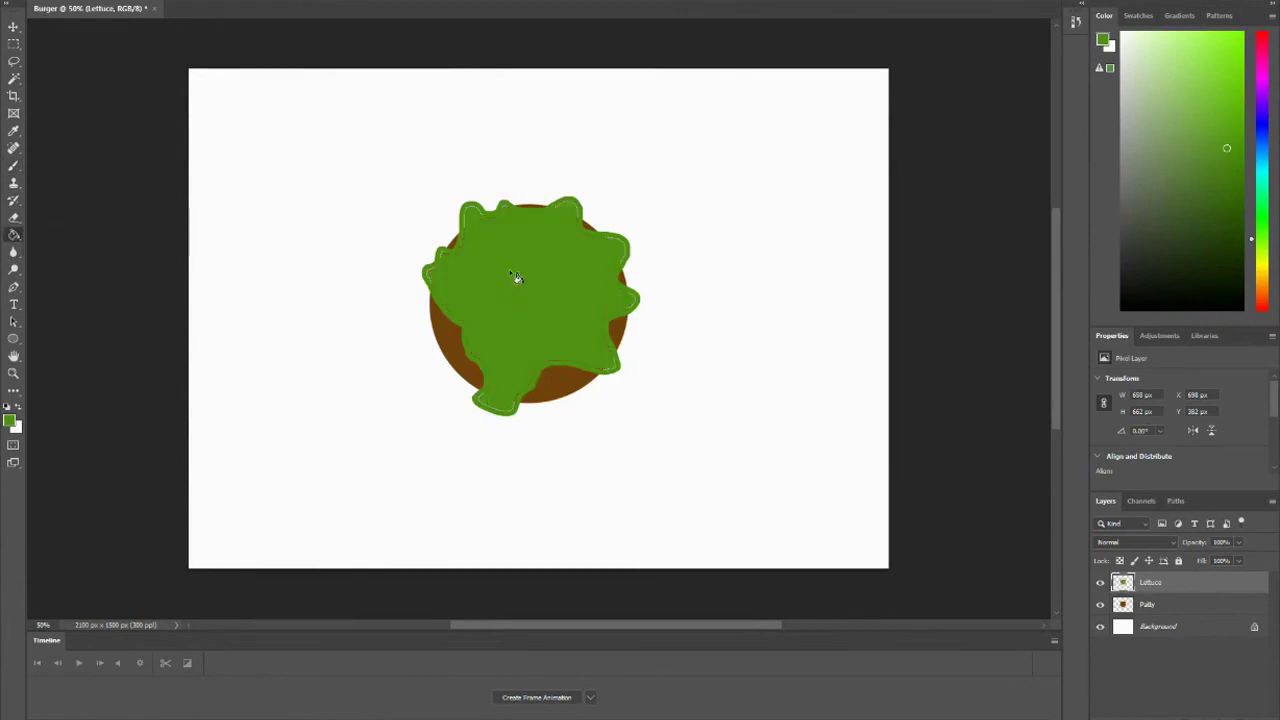
pyautogui.click(515, 277)
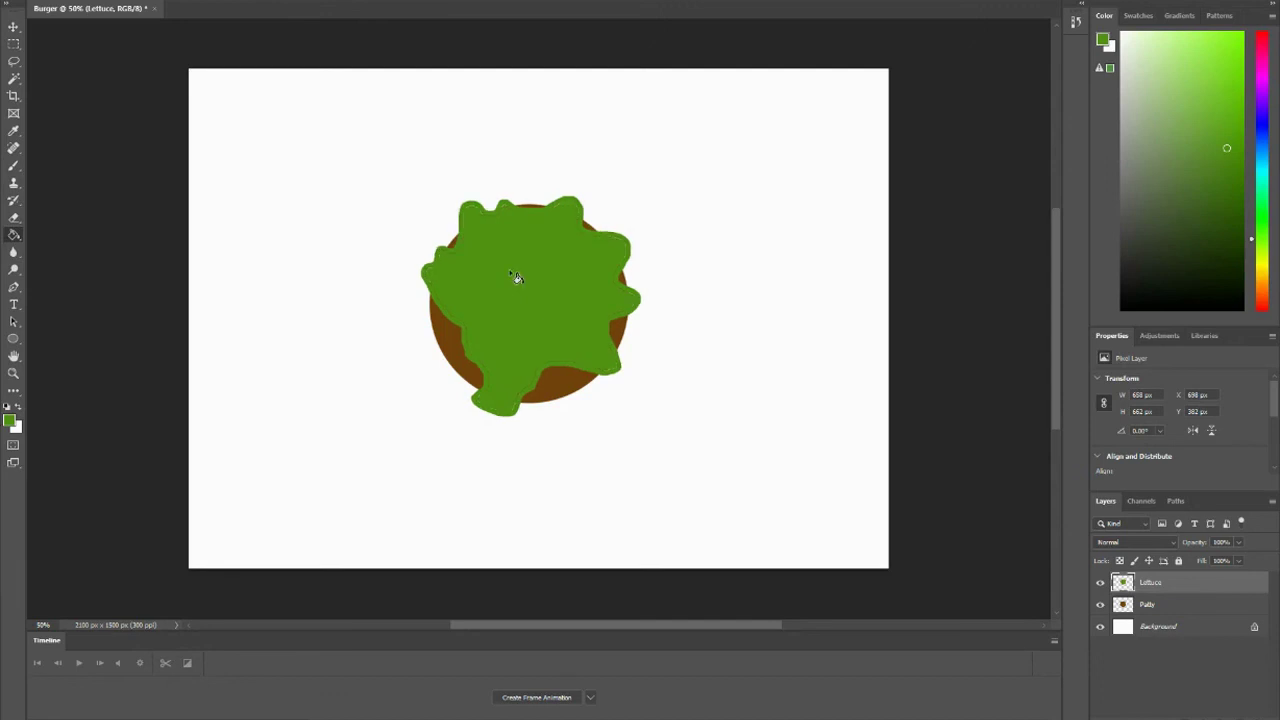
pyautogui.rightClick(13, 238)
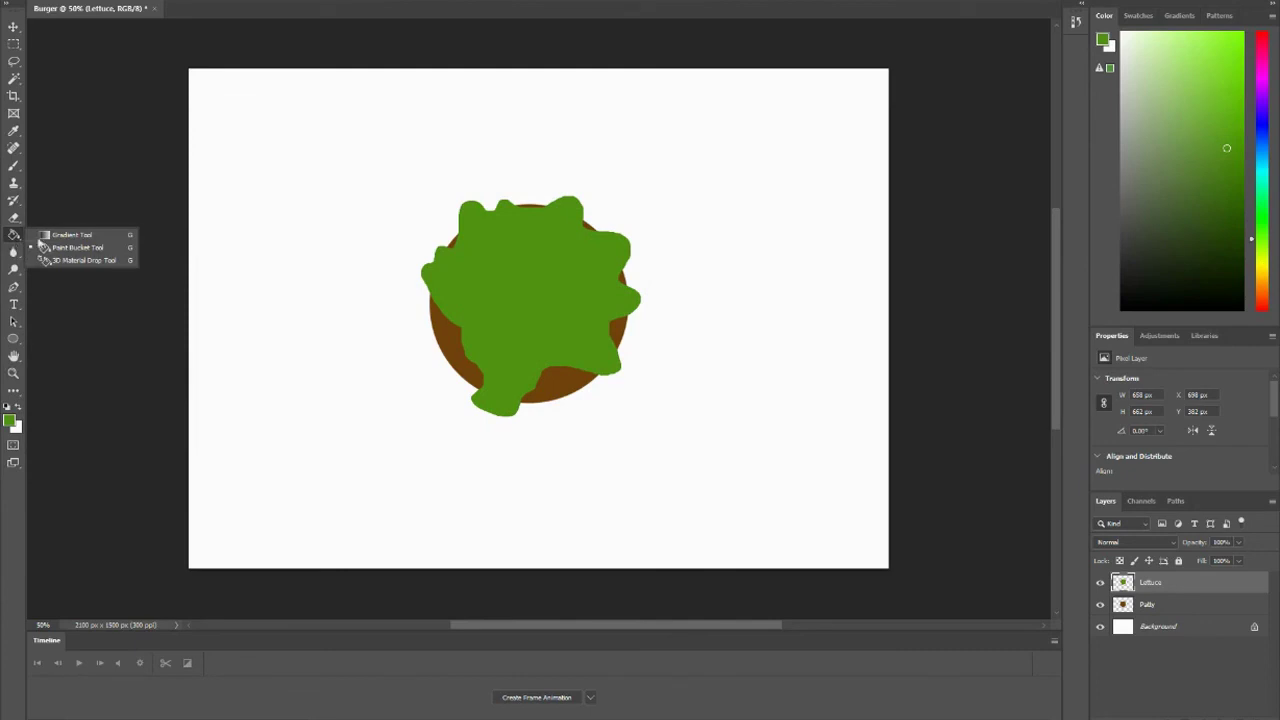
pyautogui.click(73, 236)
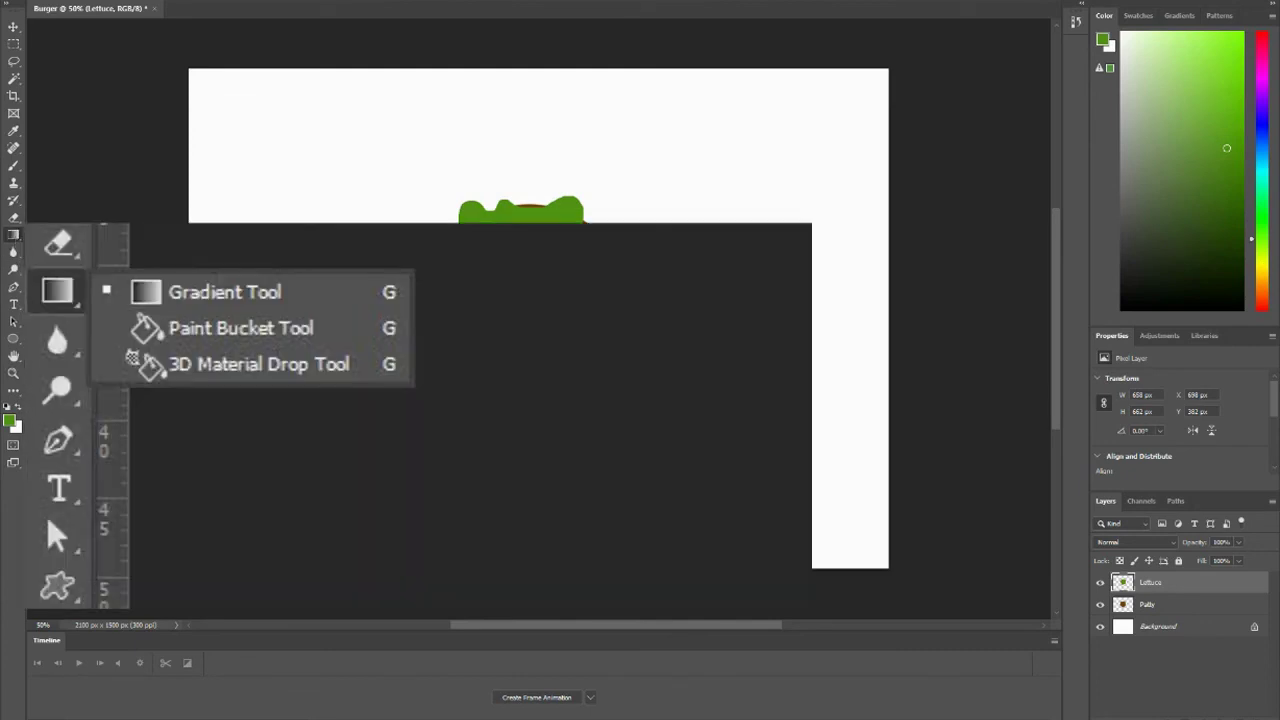
pyautogui.hotkey('shift', 'g')
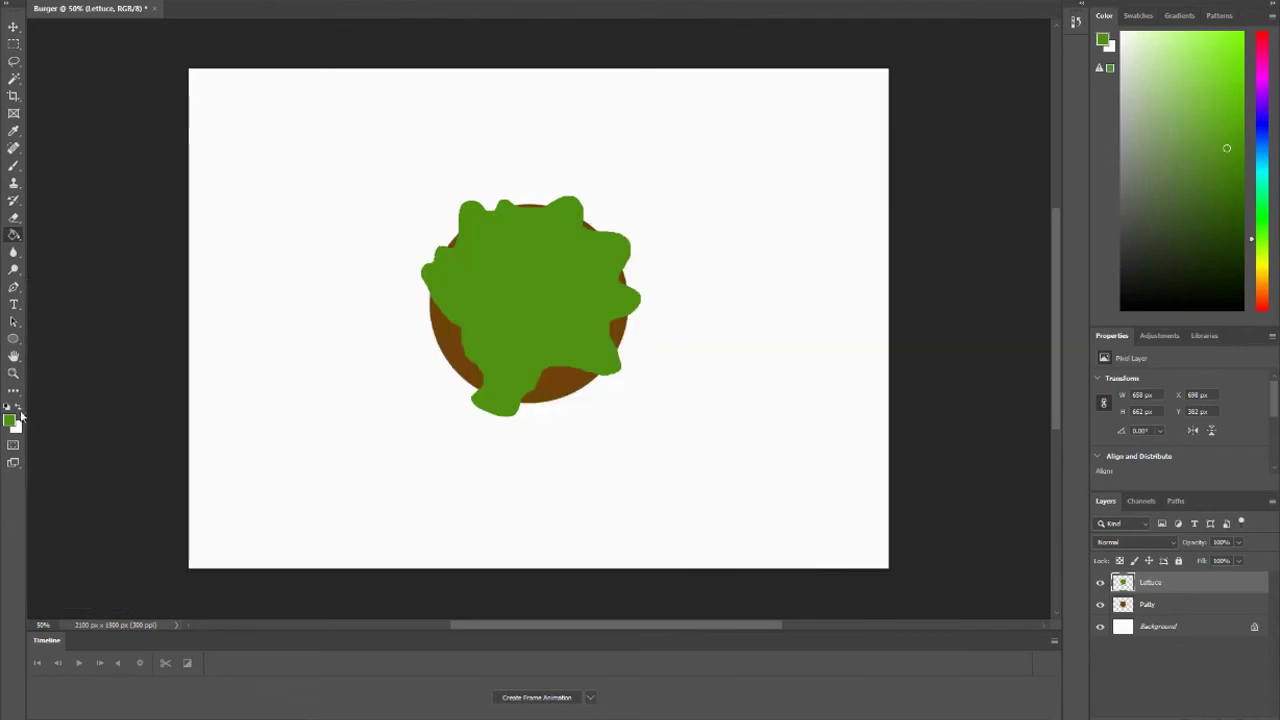
# - Set the brush paint colour to black for the lettuce veins
pyautogui.click(13, 165)
pyautogui.click(9, 419)
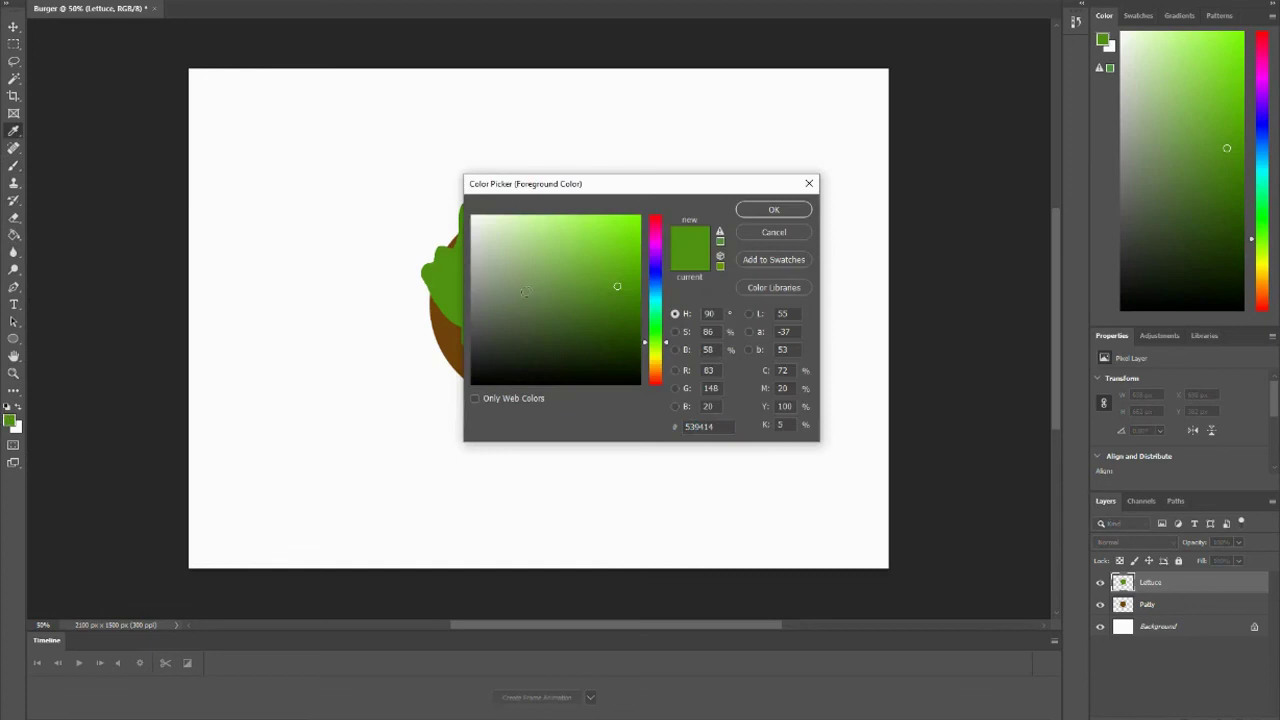
pyautogui.moveTo(527, 307); pyautogui.dragTo(462, 388)
pyautogui.click(780, 210)
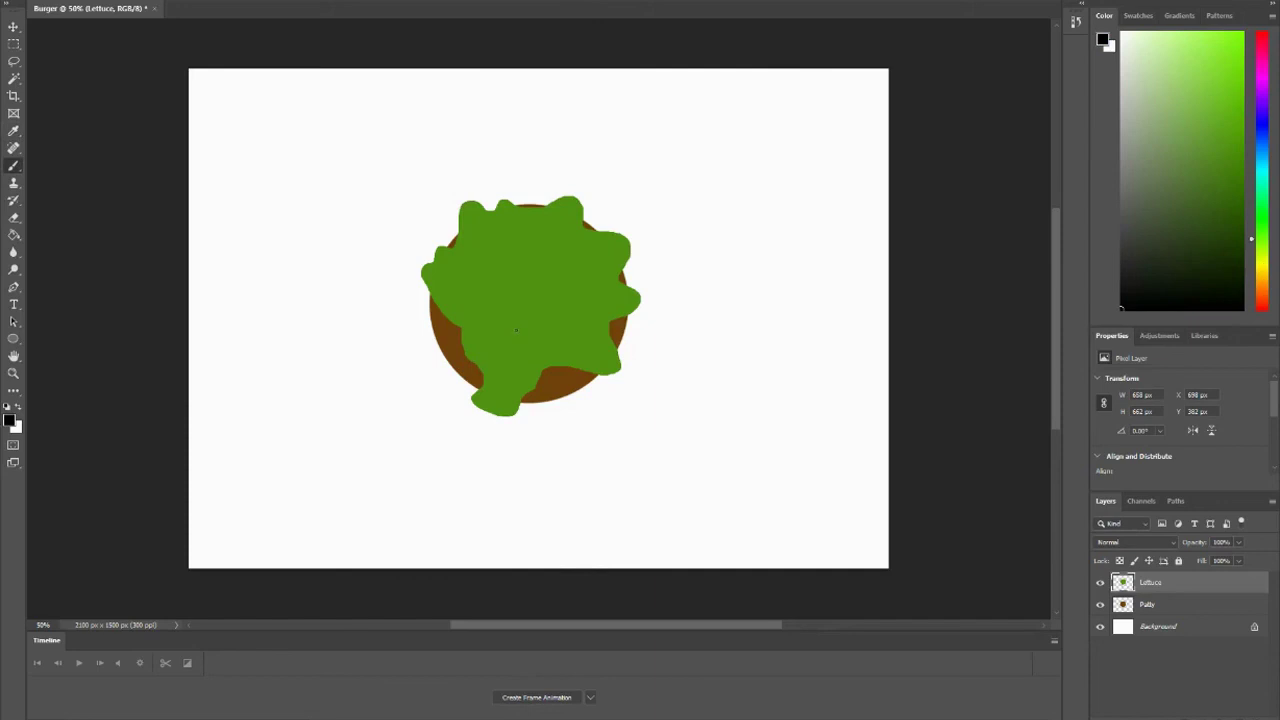
# - Paint a central black vein and several branching veins across the lettuce
pyautogui.moveTo(489, 412)
pyautogui.mouseDown()
pyautogui.moveTo(562, 214)
pyautogui.moveTo(516, 314)
pyautogui.moveTo(494, 276)
pyautogui.mouseUp()
pyautogui.moveTo(525, 330); pyautogui.dragTo(605, 260)
pyautogui.moveTo(515, 362); pyautogui.dragTo(556, 326)
pyautogui.moveTo(494, 406); pyautogui.dragTo(466, 262)
pyautogui.moveTo(456, 310); pyautogui.dragTo(433, 288)
pyautogui.moveTo(560, 364); pyautogui.dragTo(586, 359)
pyautogui.click(13, 27)
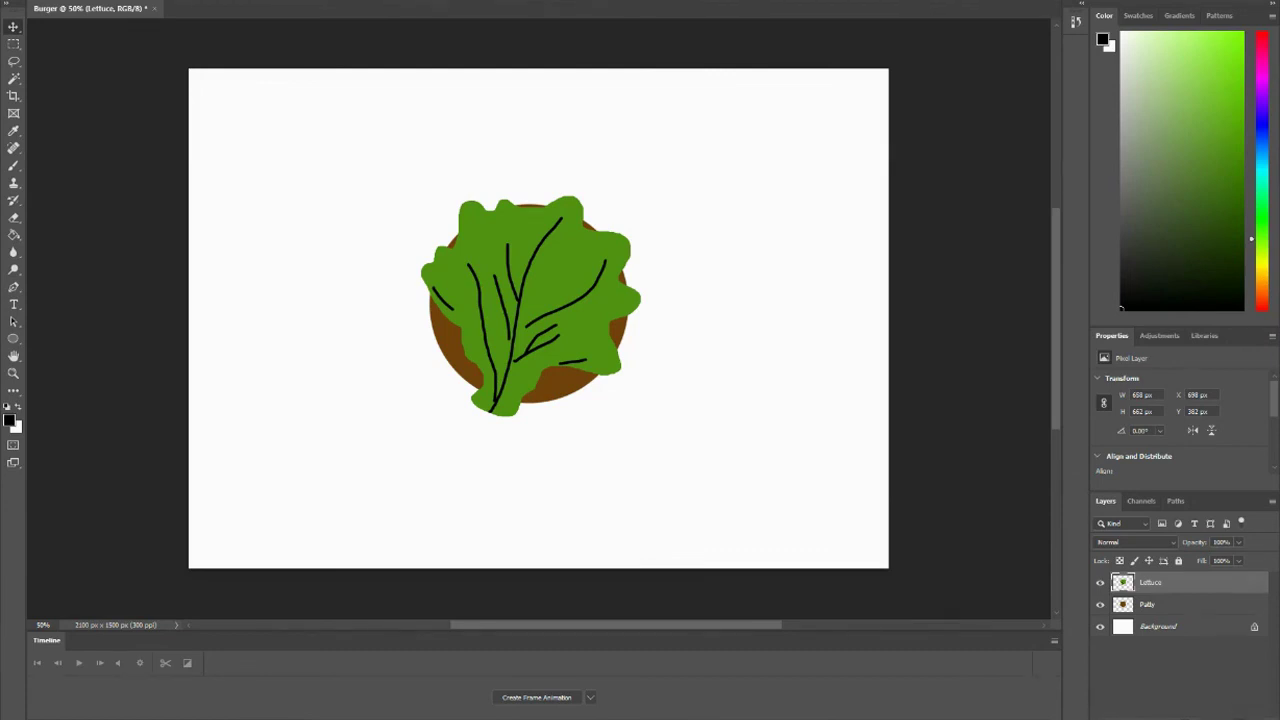
# - Create a new layer above Lettuce and name it 'Bun'
pyautogui.hotkey('ctrl', 'shift', 'alt', 'n')
pyautogui.doubleClick(1151, 582)
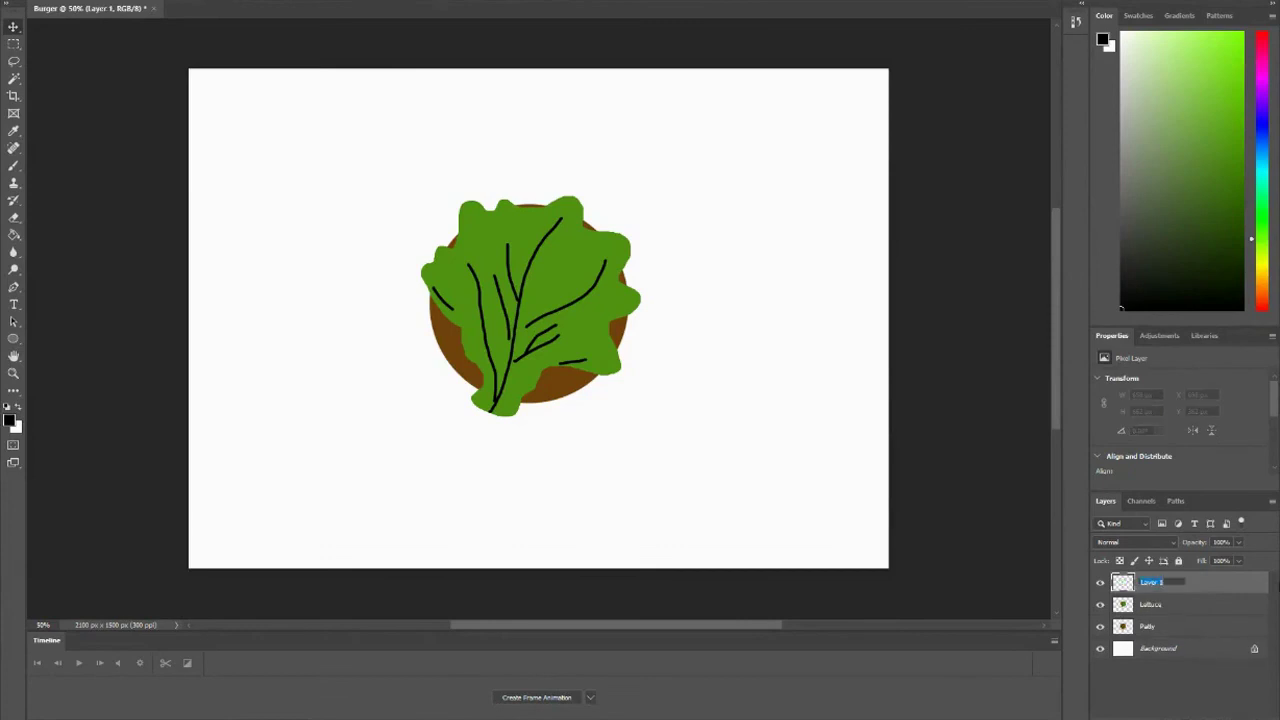
pyautogui.write('Bun')
pyautogui.press('Return')
# - Set the brush colour to golden tan and size the brush to fit the bun
pyautogui.click(13, 166)
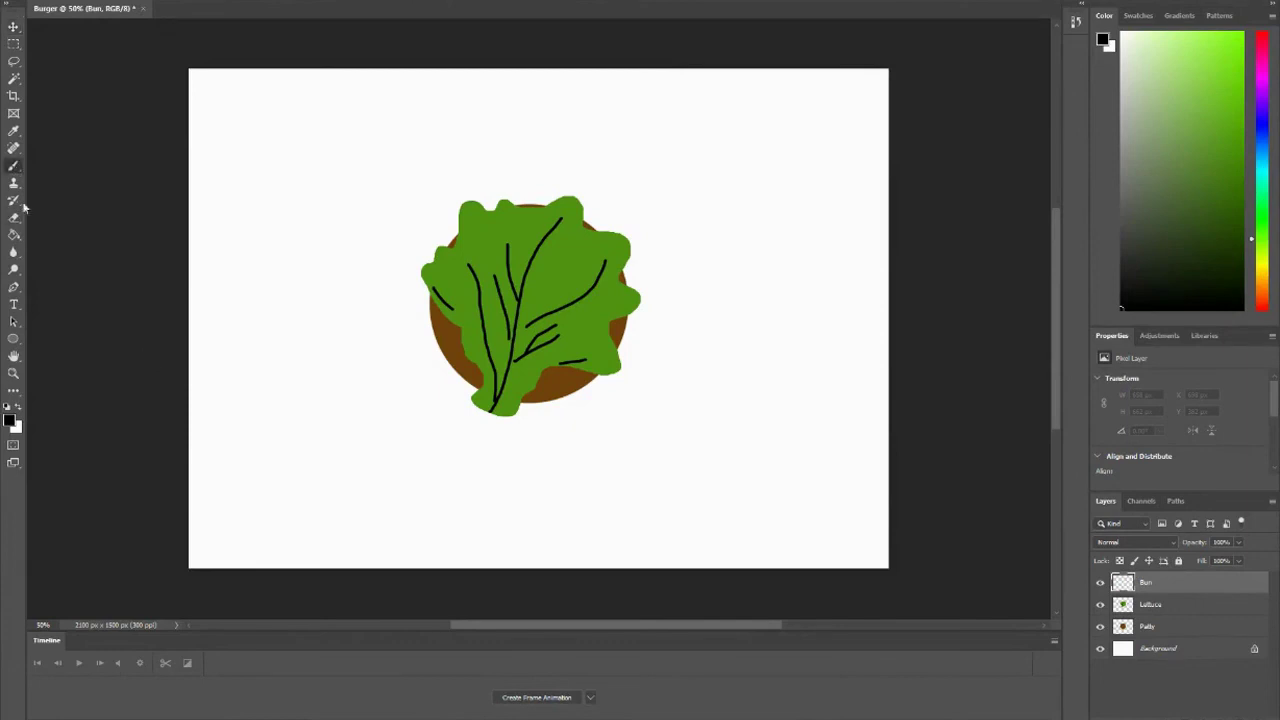
pyautogui.click(9, 418)
pyautogui.moveTo(655, 356); pyautogui.dragTo(602, 244)
pyautogui.click(776, 210)
pyautogui.press(']')
pyautogui.press(']')
pyautogui.press(']')
pyautogui.press(']')
pyautogui.press(']')
pyautogui.press(']')
pyautogui.press(']')
pyautogui.press(']')
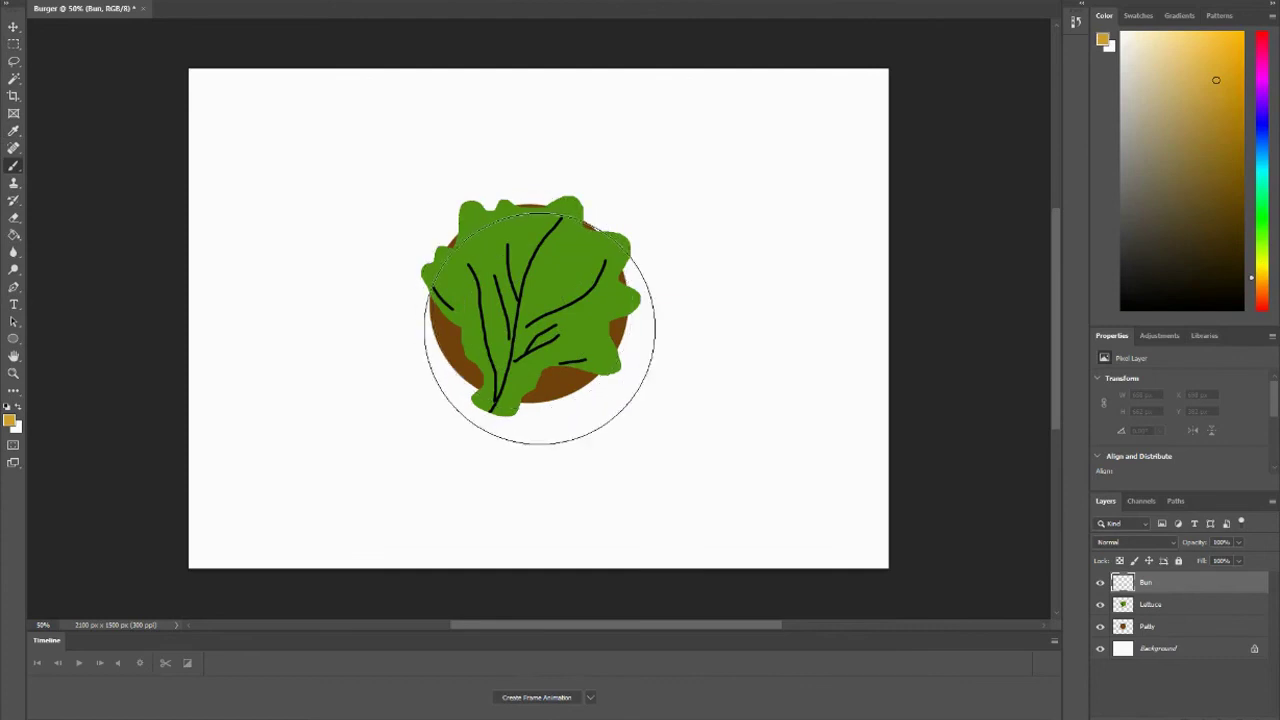
pyautogui.press('[')
pyautogui.press(']')
pyautogui.press('[')
# - Stamp the golden bun disc, then set a darker #9d7e34 colour and a small seed-sized brush
pyautogui.click(535, 313)
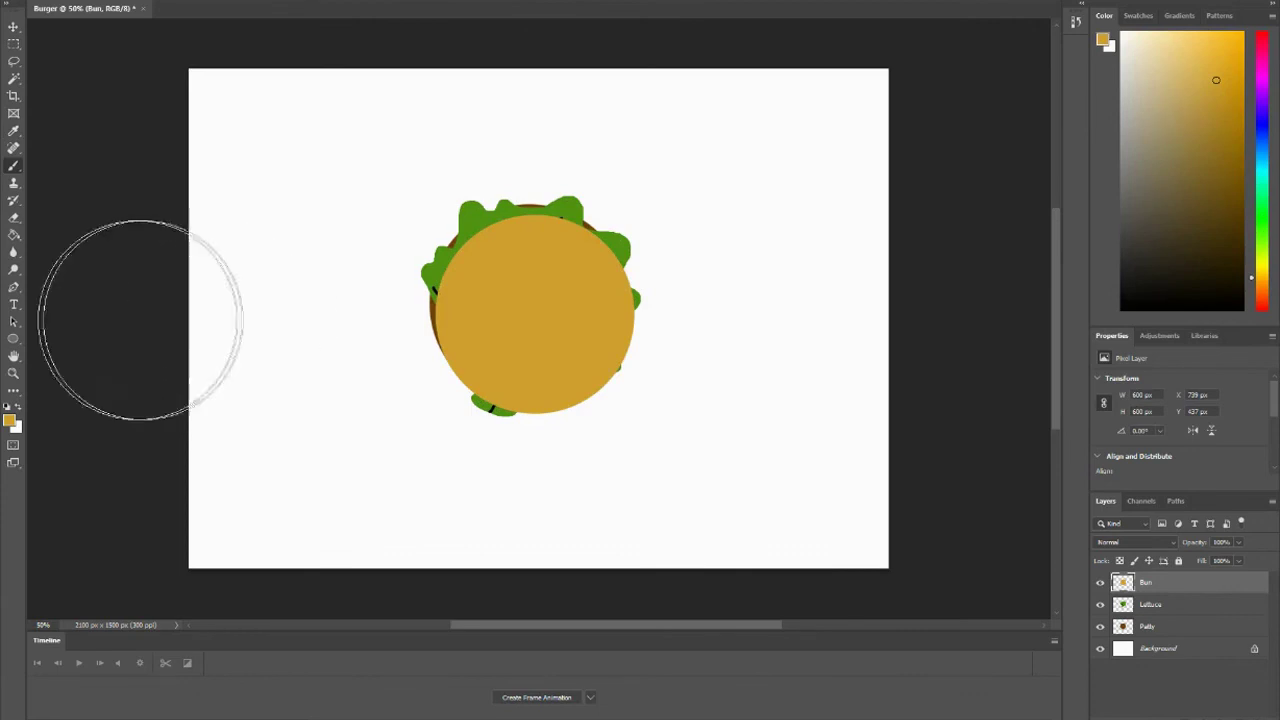
pyautogui.click(10, 419)
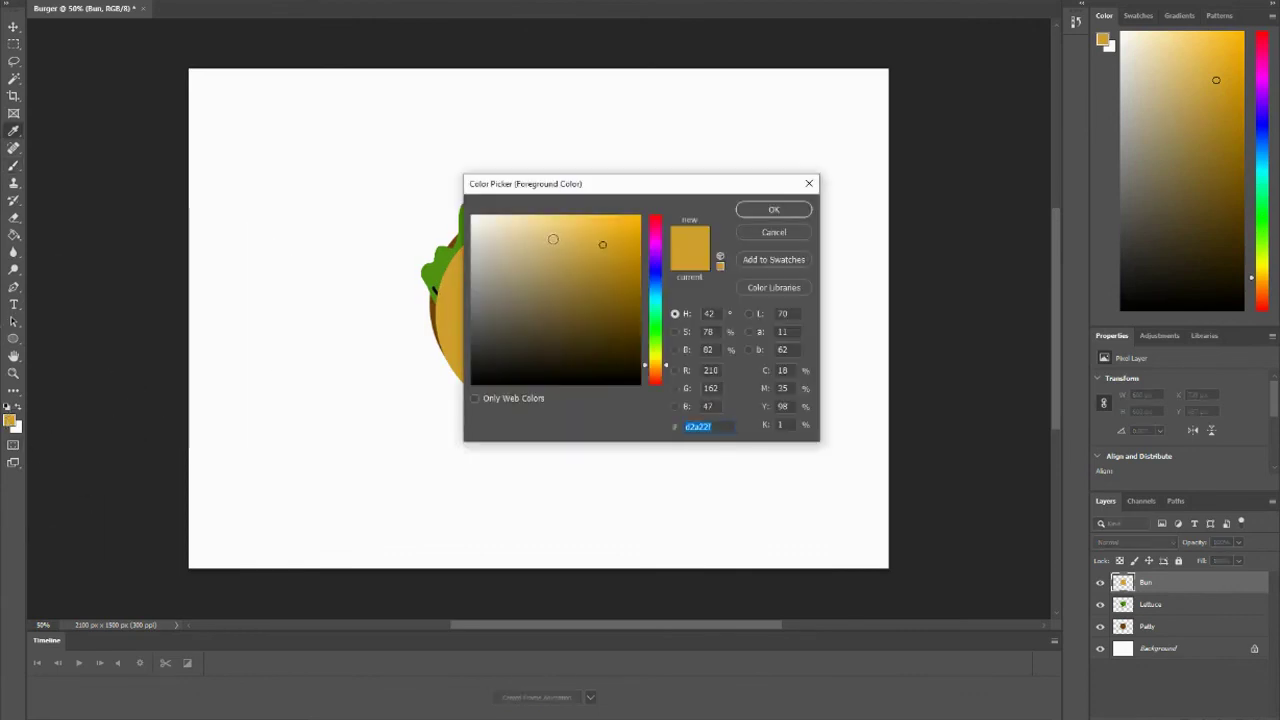
pyautogui.click(584, 279)
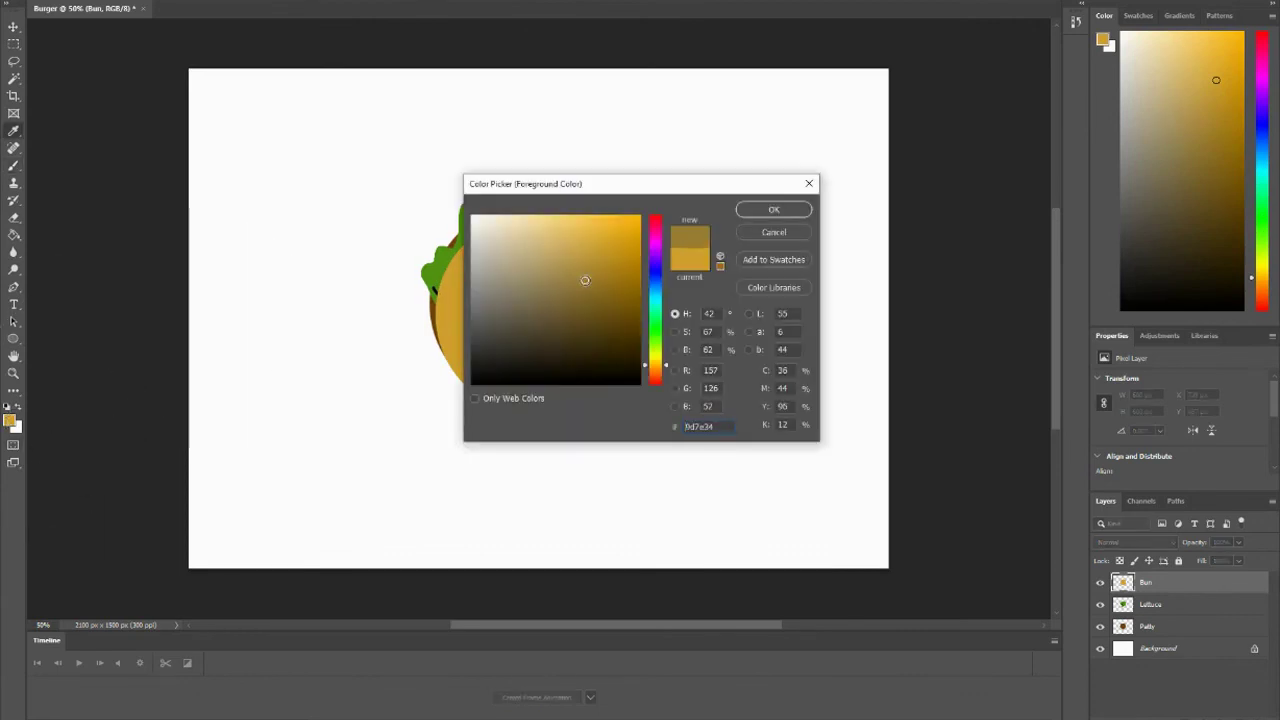
pyautogui.click(757, 212)
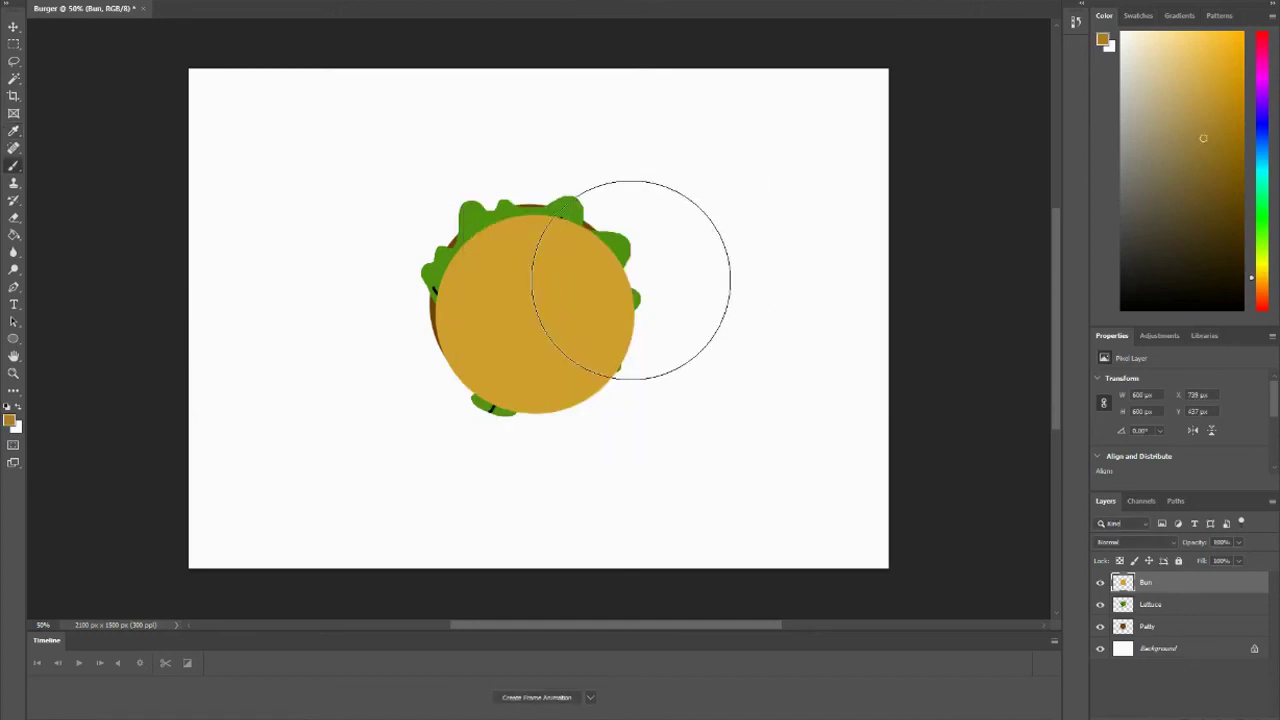
pyautogui.press('[')
pyautogui.press('[')
pyautogui.press('[')
pyautogui.press('[')
pyautogui.press('[')
pyautogui.press('[')
pyautogui.press('[')
pyautogui.press('[')
pyautogui.press('[')
pyautogui.press('[')
pyautogui.press('[')
pyautogui.press('[')
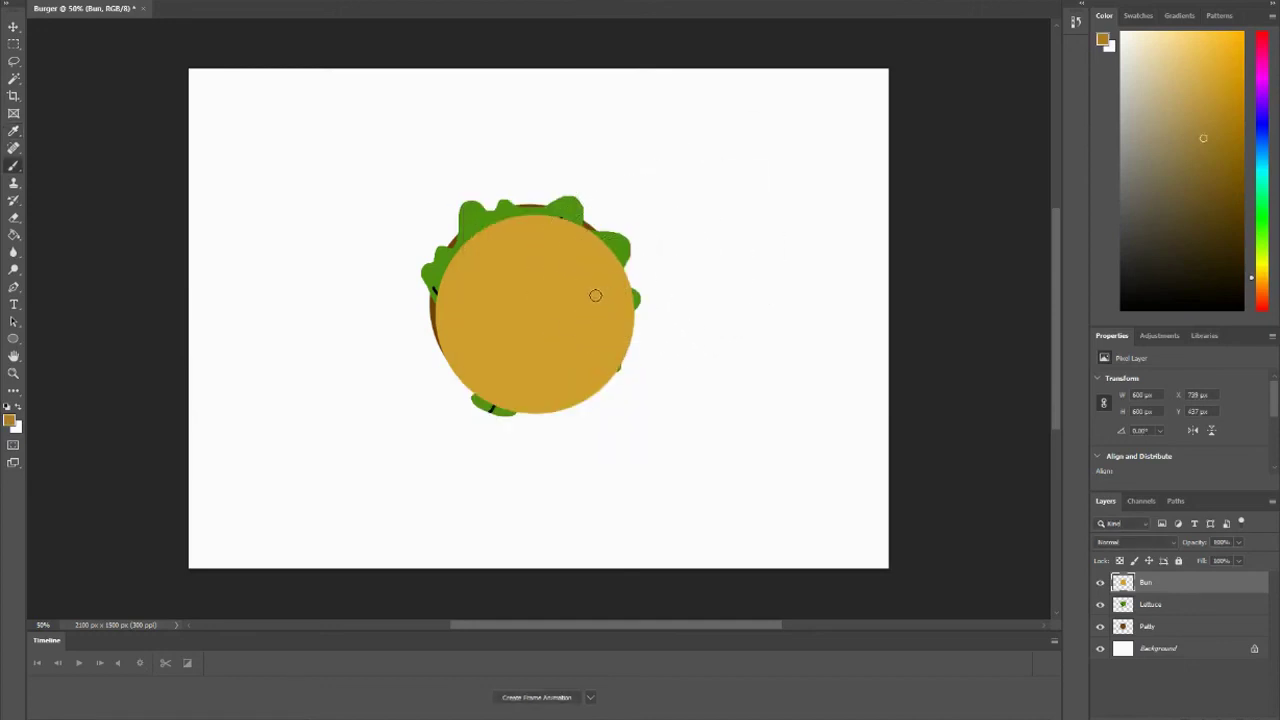
pyautogui.press('[')
pyautogui.press('[')
pyautogui.press('[')
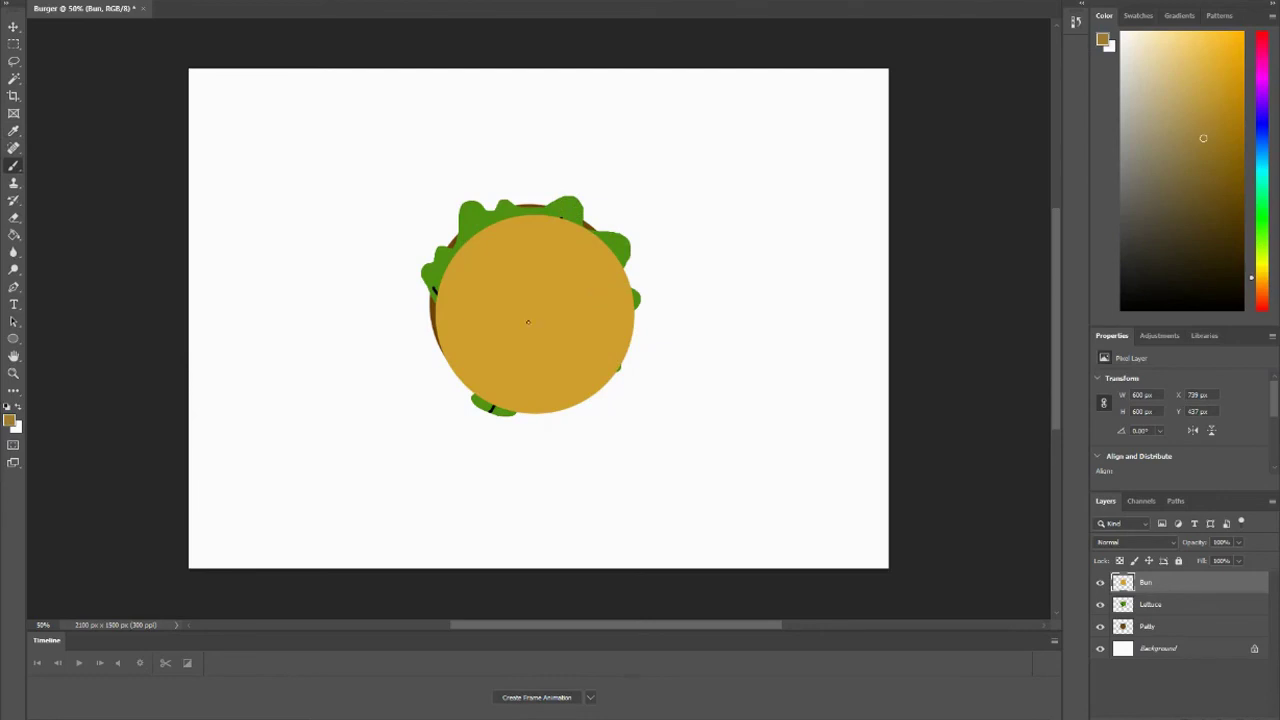